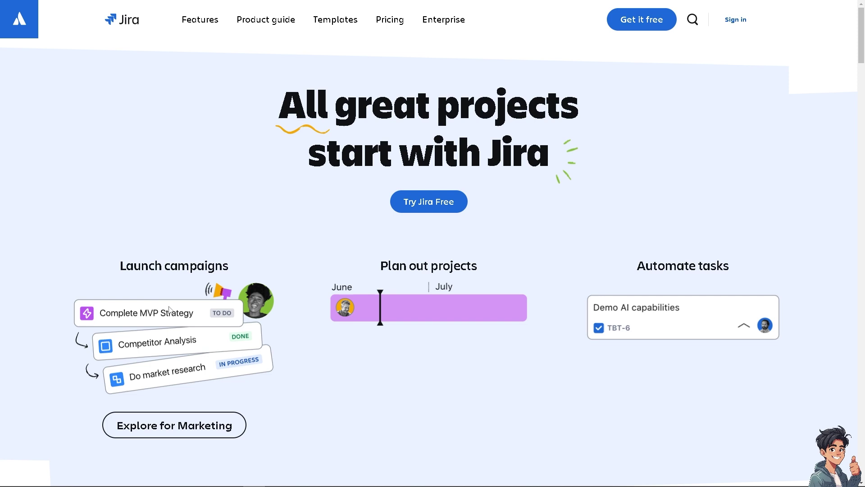
# Start the free Jira sign-up from the homepage's Try Jira Free button
pyautogui.click(440, 206)
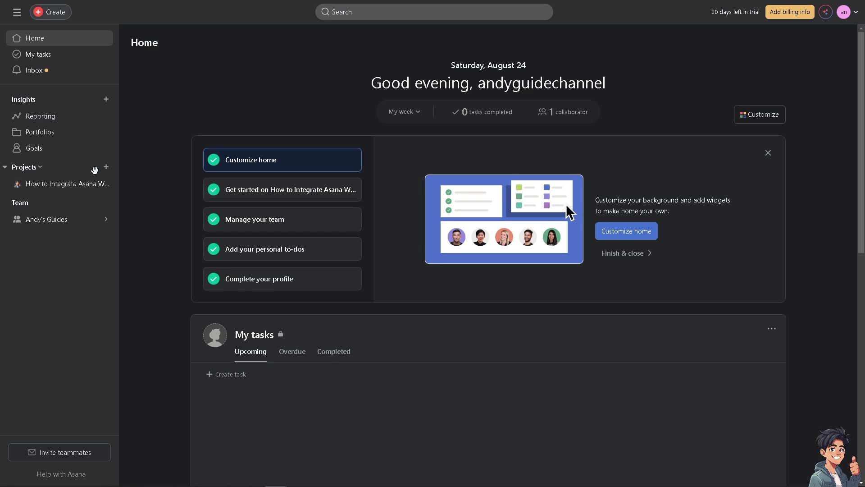
# Open the How to Integrate Asana With Jira project's first task and review its description and Jira Cloud field
pyautogui.click(73, 184)
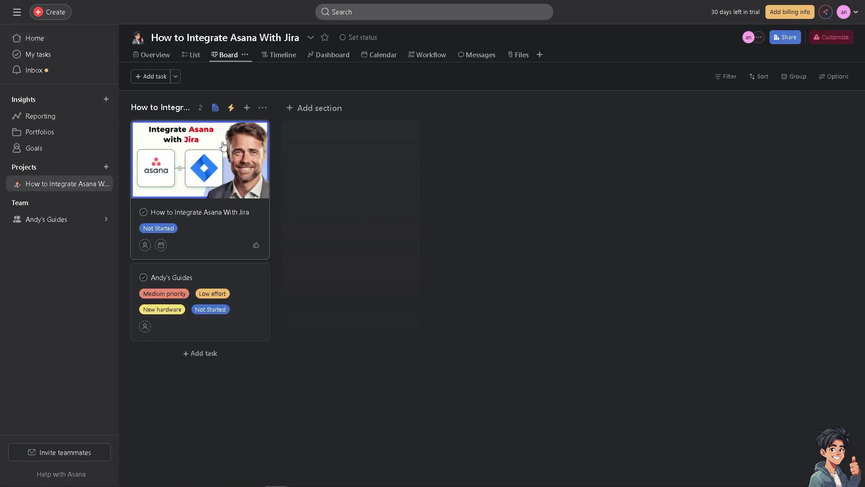
pyautogui.click(236, 149)
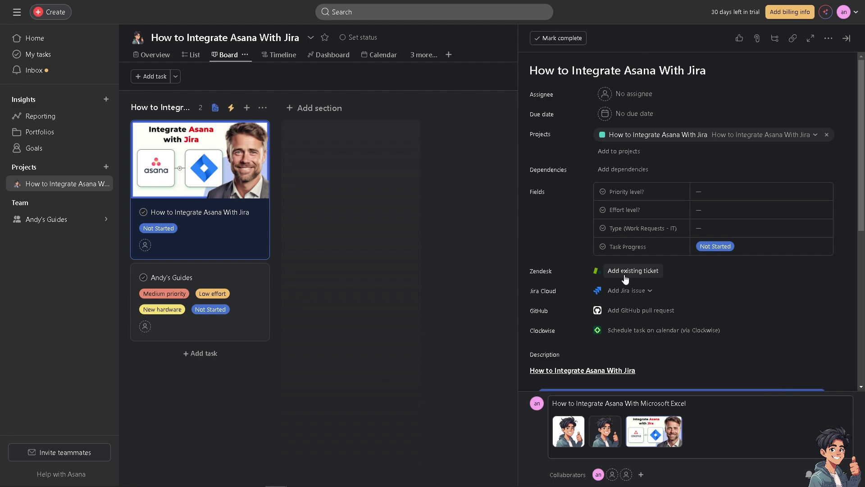
pyautogui.scroll(-2, 640, 336)
pyautogui.scroll(-2, 626, 336)
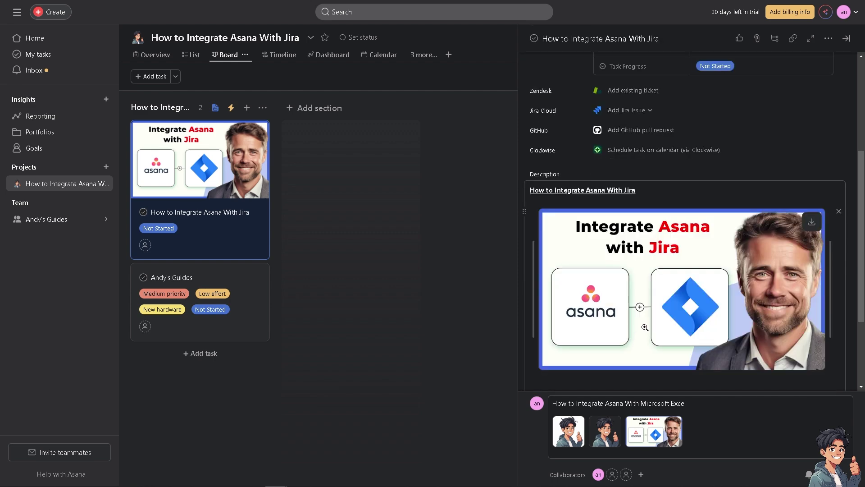
pyautogui.scroll(-2, 646, 328)
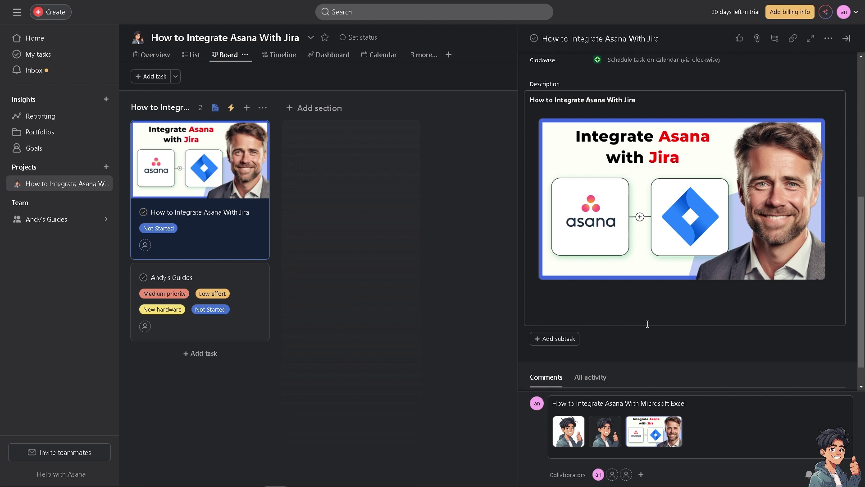
pyautogui.scroll(1, 645, 328)
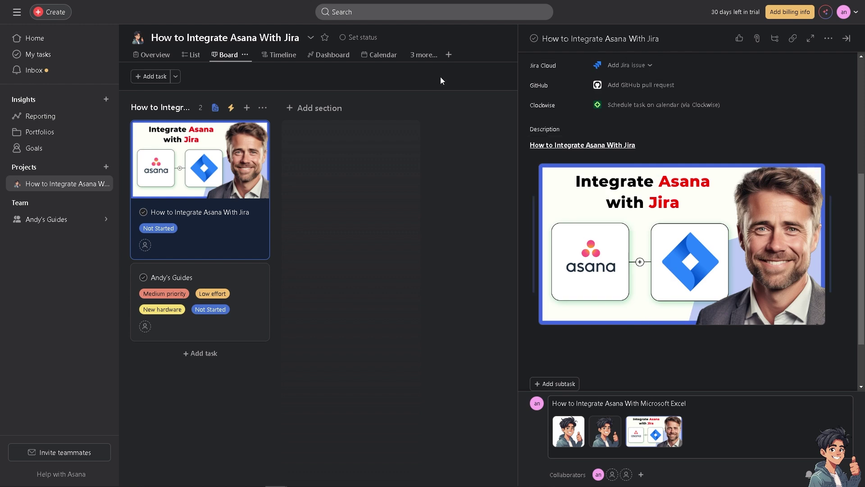
# Look over the project's Export/Print actions, then dismiss the menu without choosing anything
pyautogui.click(312, 40)
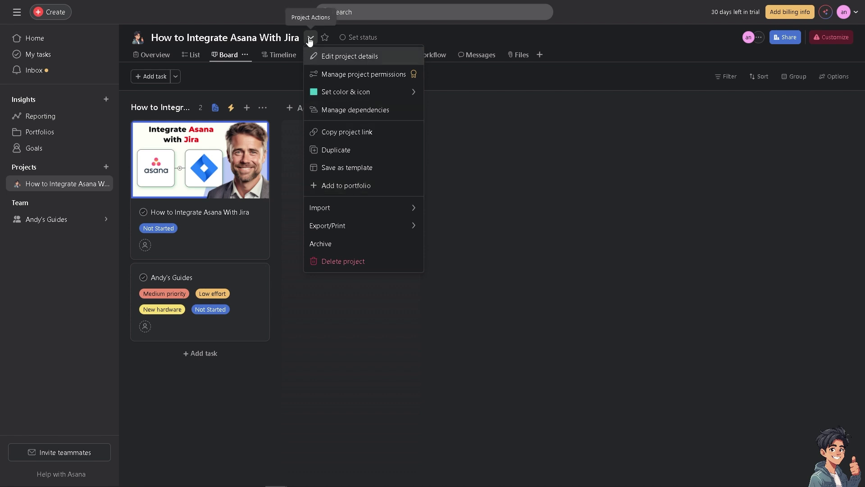
pyautogui.moveTo(381, 231)
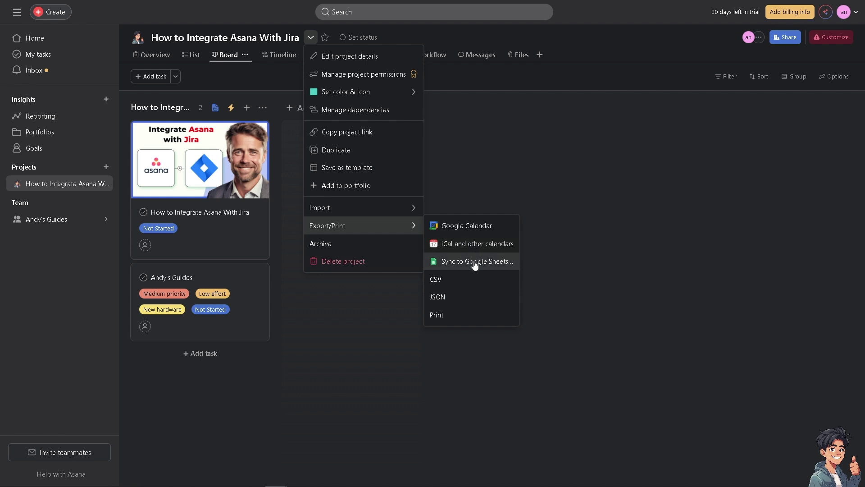
pyautogui.click(492, 135)
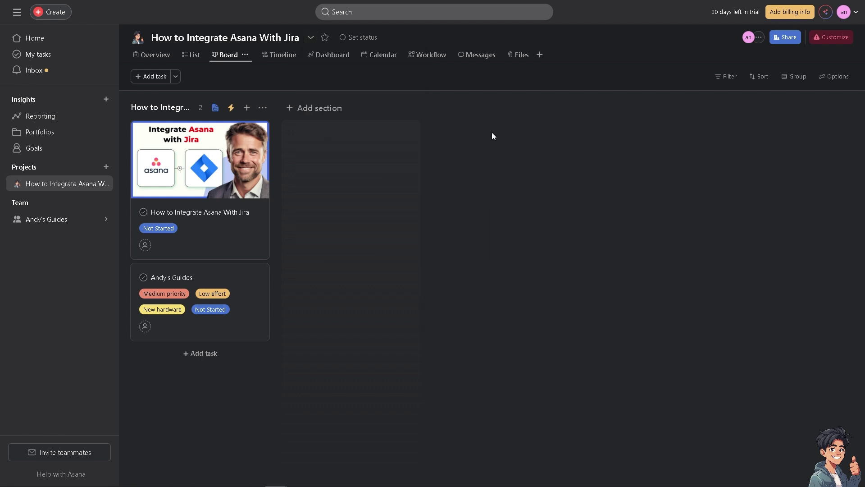
# Return to Home and open the checklist's Browse integrations step to reach the apps directory
pyautogui.click(51, 44)
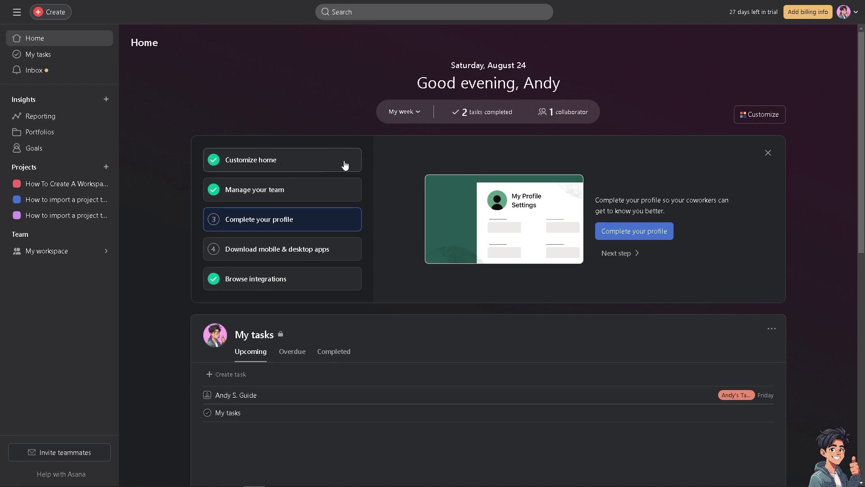
pyautogui.click(252, 287)
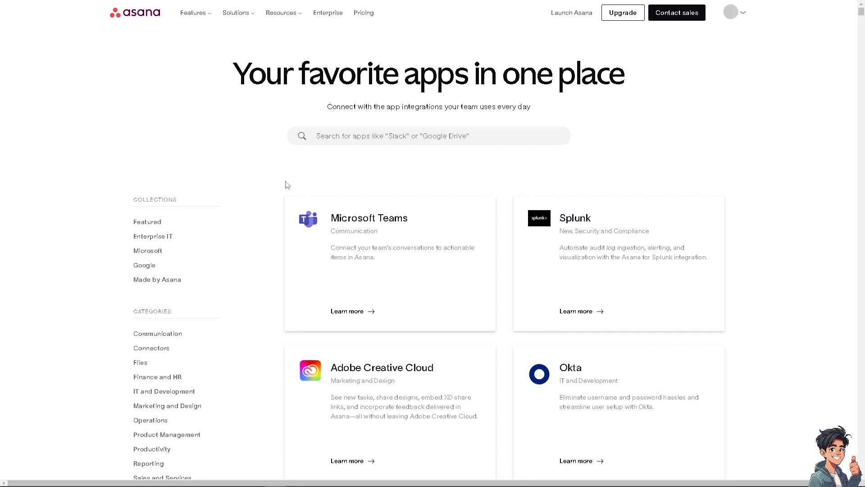
# Search the apps directory for 'Jira' to locate the Jira integration card
pyautogui.scroll(-1, 287, 184)
pyautogui.scroll(-15, 287, 185)
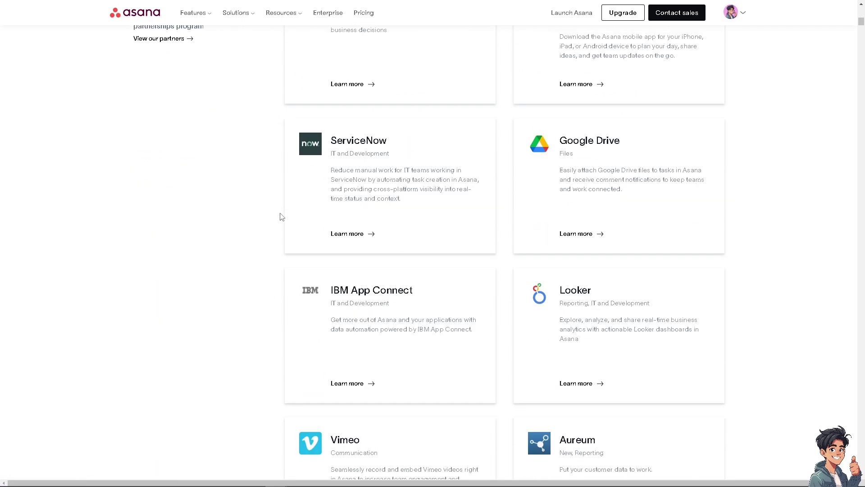
pyautogui.scroll(-15, 281, 218)
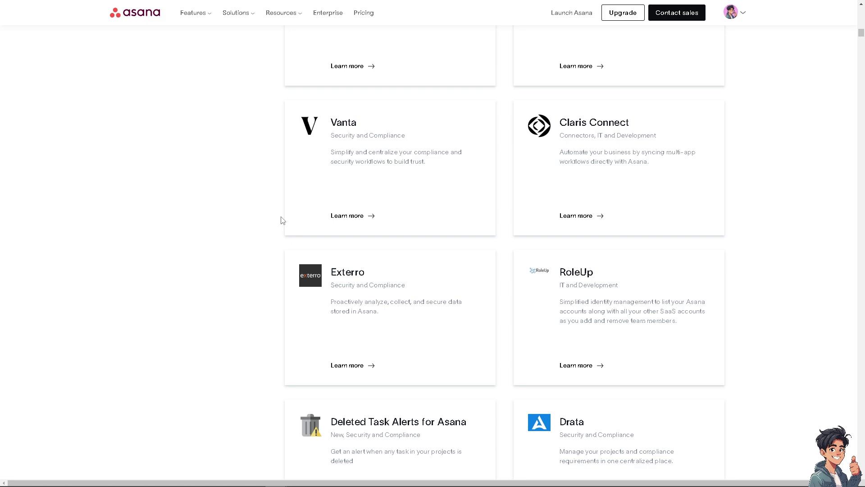
pyautogui.scroll(-4, 258, 216)
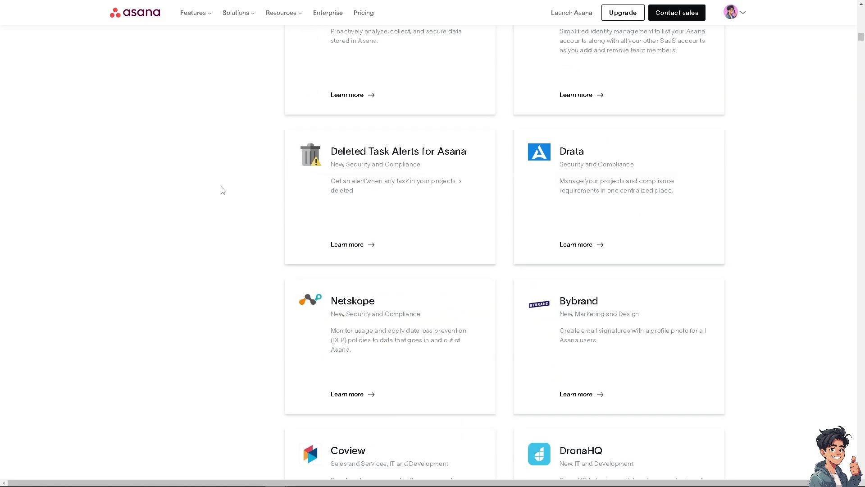
pyautogui.hotkey('ctrl', 'f')
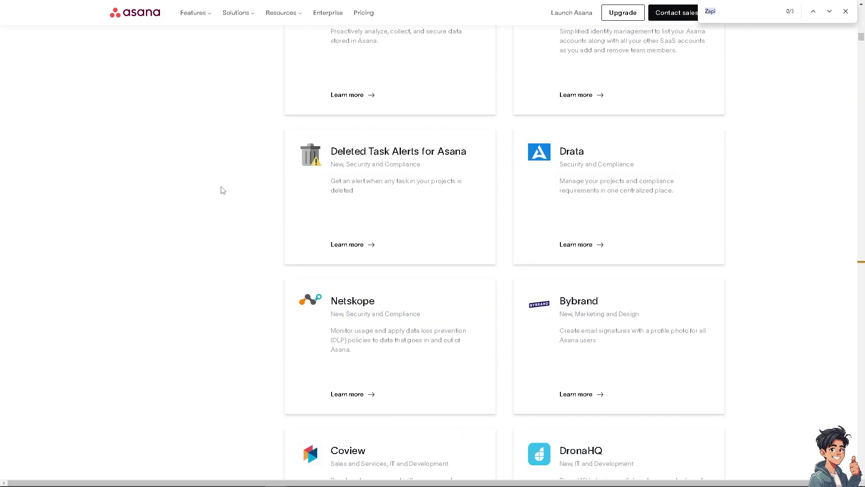
pyautogui.write('jIRA')
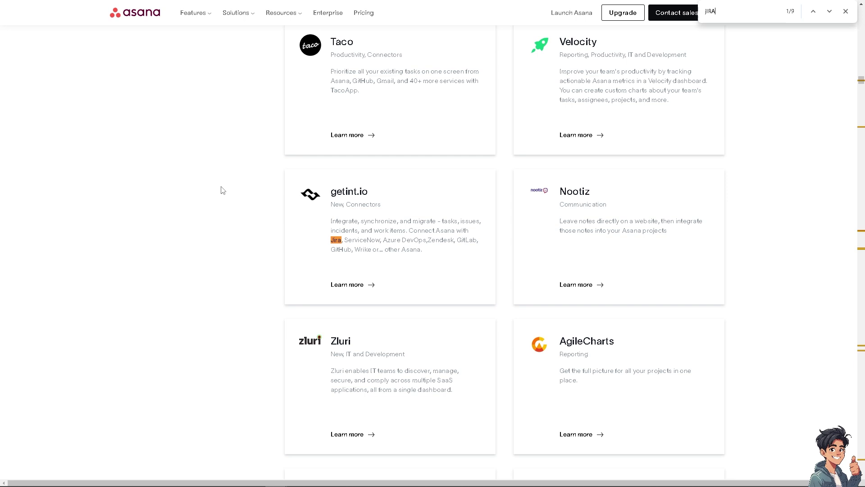
pyautogui.press('Return')
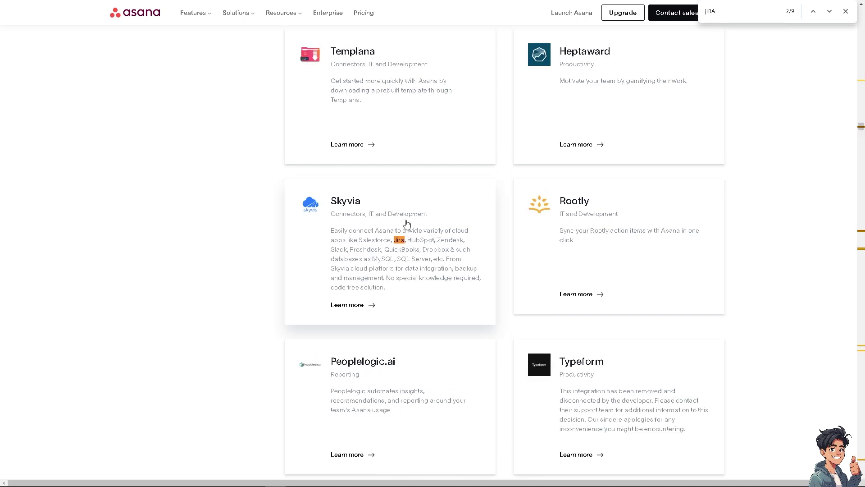
pyautogui.press('Return')
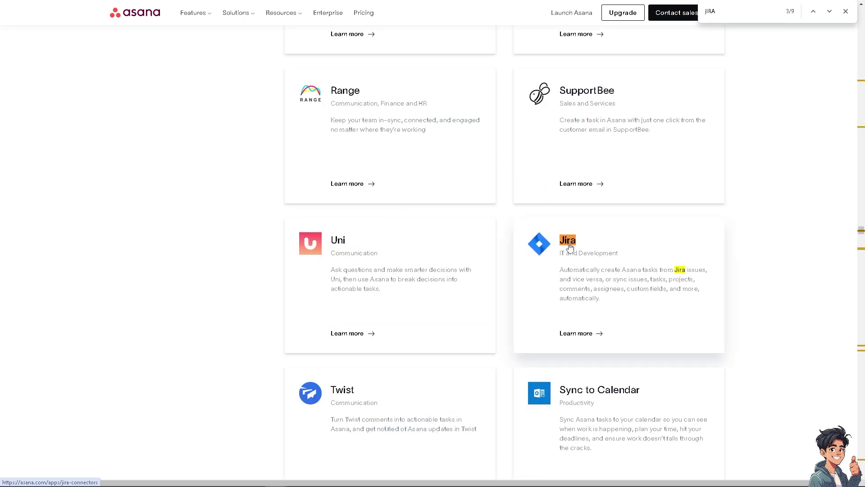
# Open the Jira + Asana integration page and skim its Jira Cloud and Unito setup notes
pyautogui.click(572, 272)
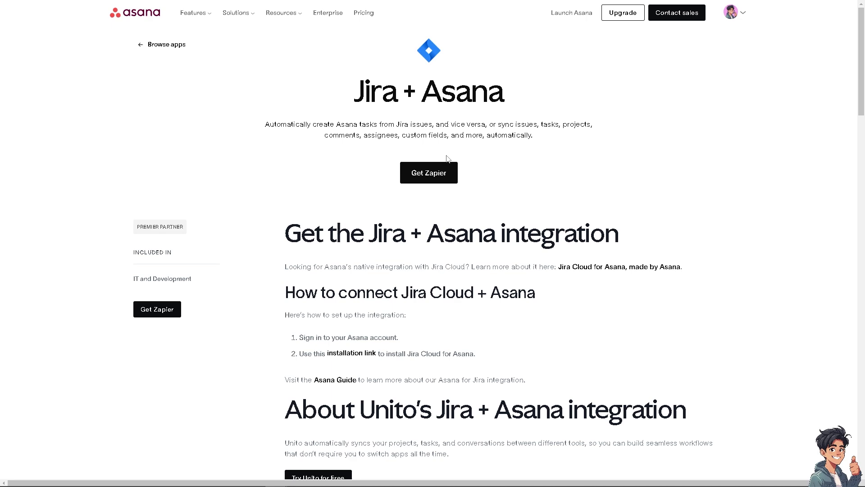
pyautogui.scroll(-2, 450, 162)
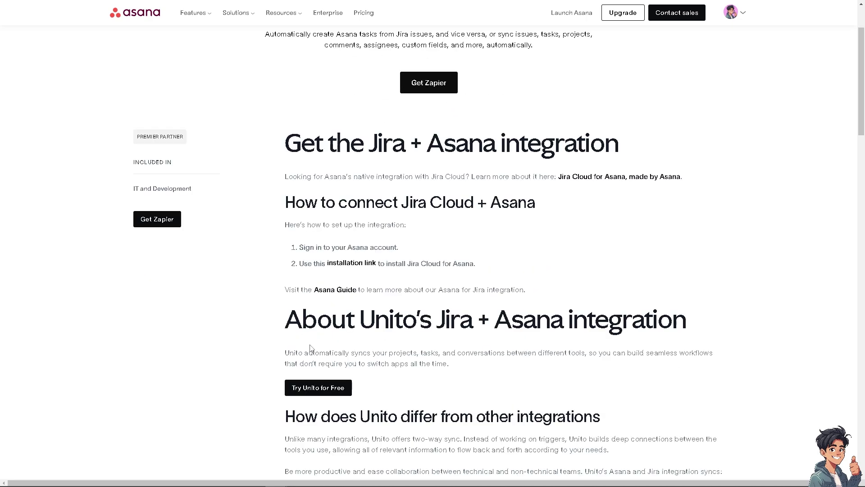
pyautogui.scroll(-4, 360, 369)
pyautogui.scroll(4, 359, 369)
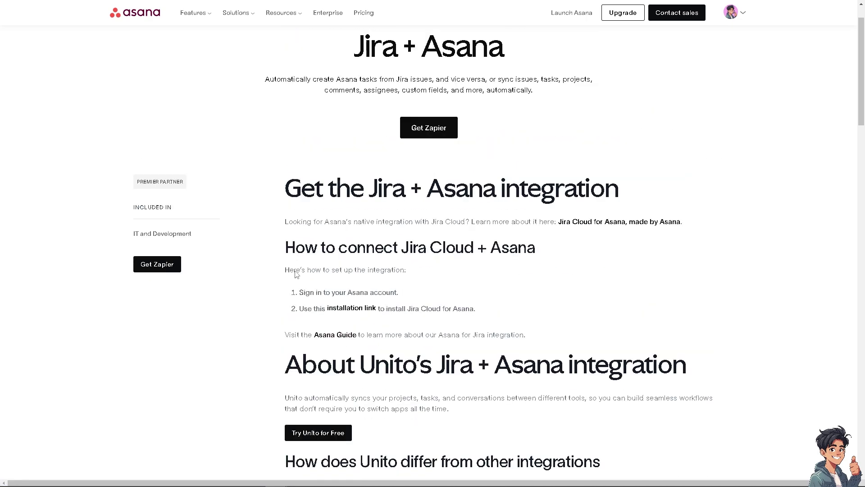
pyautogui.scroll(2, 372, 140)
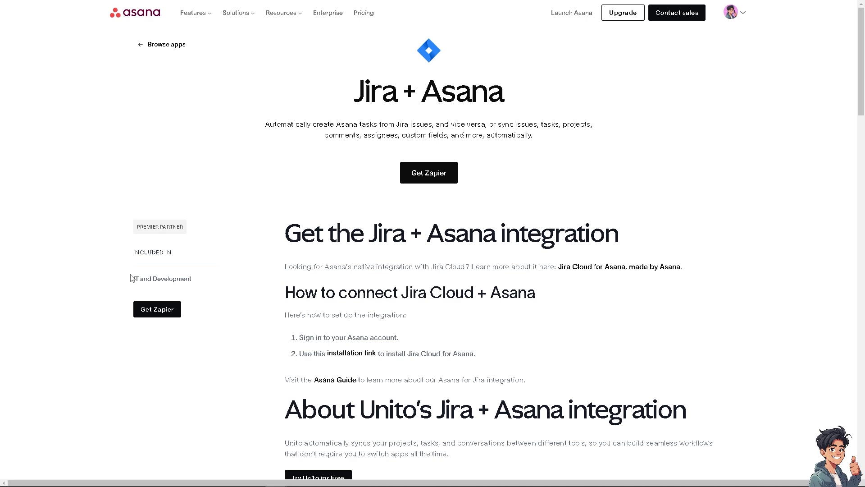
# Go back to the apps directory and open the Jira Cloud + Asana page via a 'Jira' search
pyautogui.click(154, 45)
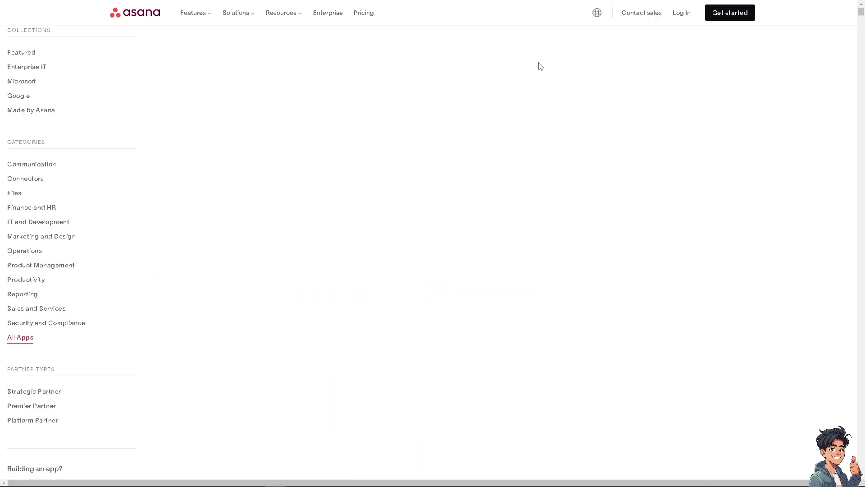
pyautogui.hotkey('ctrl', 'f')
pyautogui.press('Return')
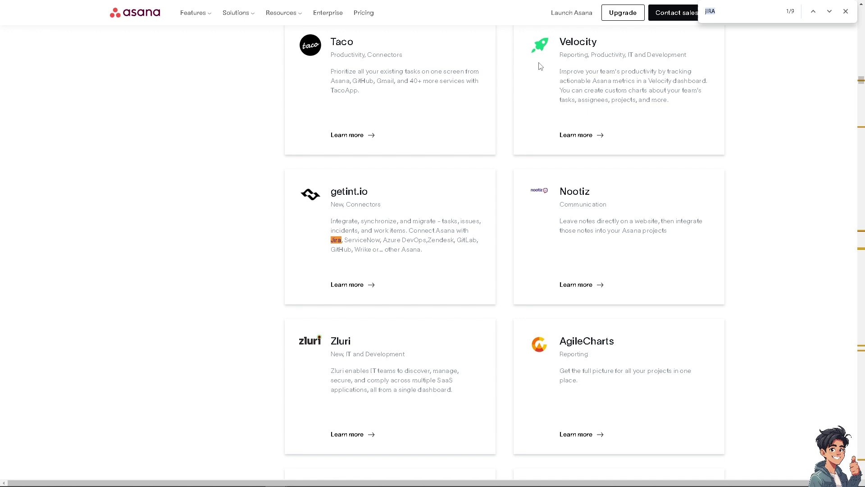
pyautogui.press('Return')
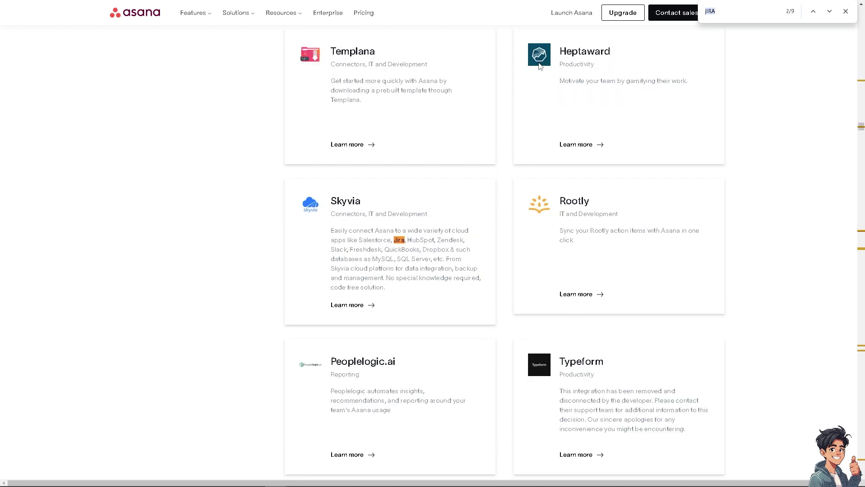
pyautogui.press('Return')
pyautogui.press('Return')
pyautogui.press('Return')
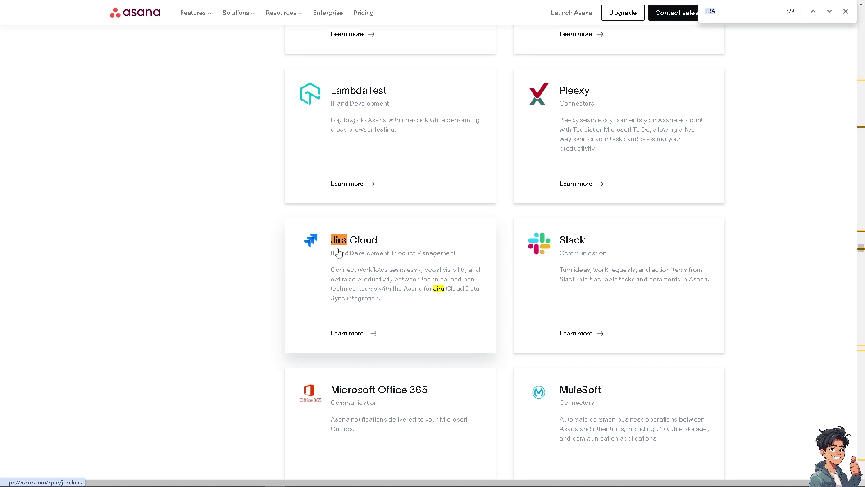
pyautogui.click(355, 245)
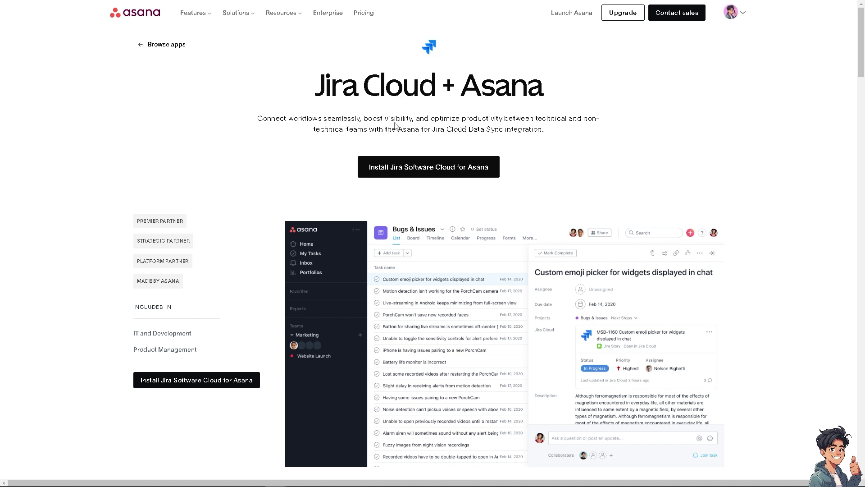
# Install Jira Software Cloud for Asana and allow it access to the Asana account
pyautogui.click(381, 168)
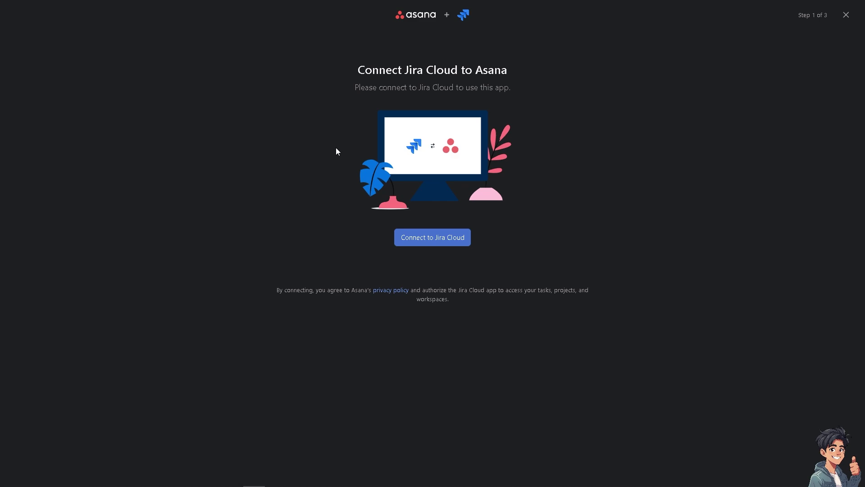
pyautogui.click(414, 242)
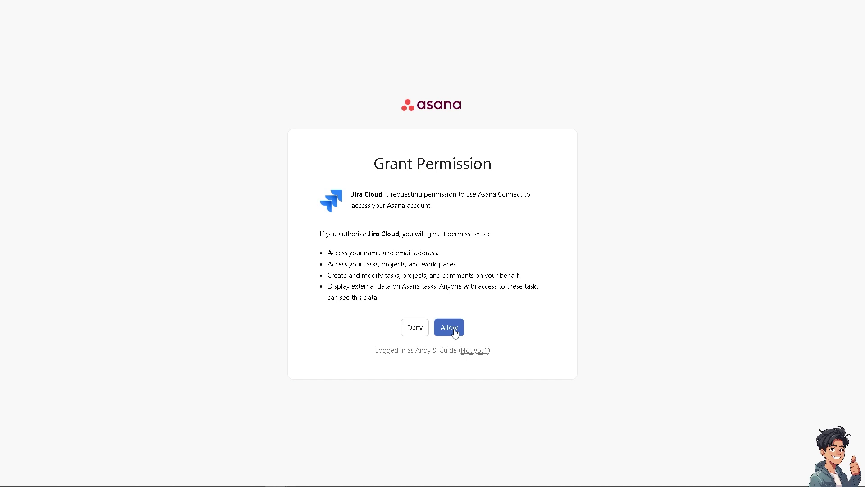
pyautogui.click(454, 333)
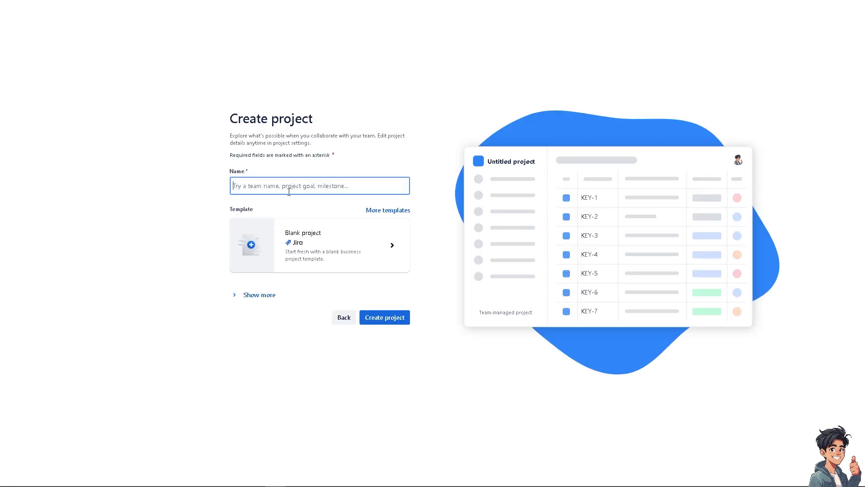
# Name a new Jira project, correcting the mistyped name, and create it from the Blank project template
pyautogui.write('aNDY')
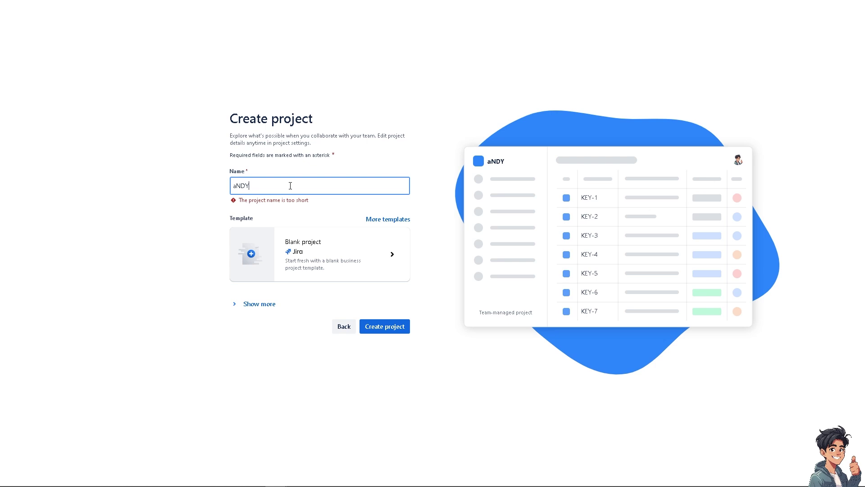
pyautogui.hotkey('ctrl', 'a')
pyautogui.write('Andy ')
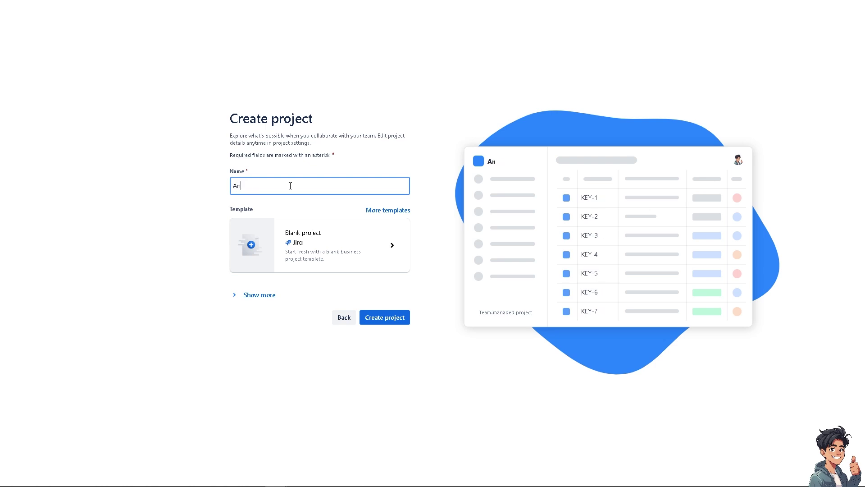
pyautogui.write('S. Guides')
pyautogui.click(385, 319)
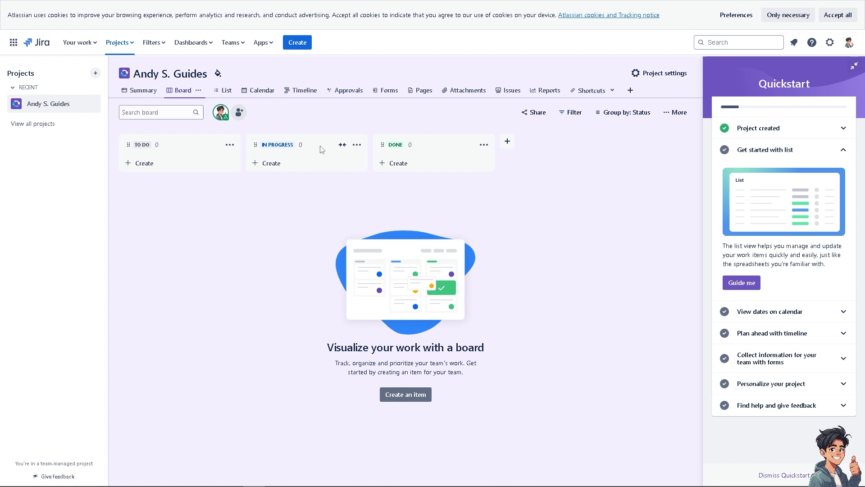
# Create Jira task ASG-1 titled 'How to Integrate Asana With Jira' in the new project
pyautogui.click(301, 45)
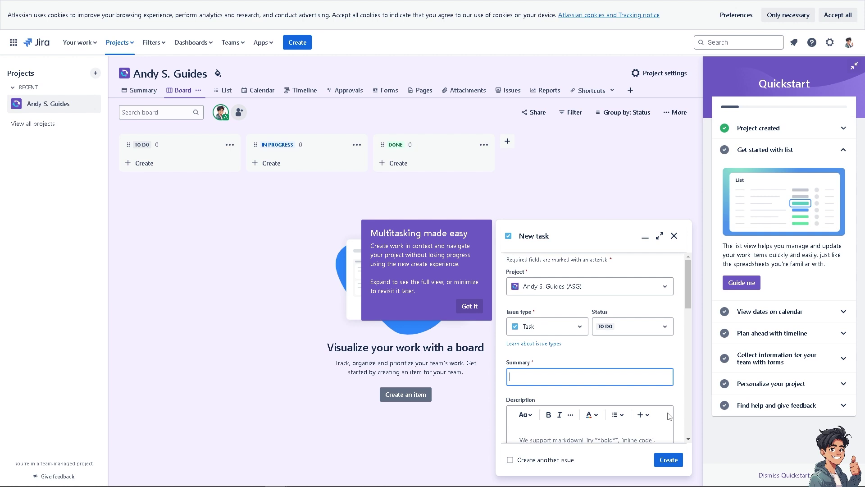
pyautogui.click(544, 235)
pyautogui.click(584, 377)
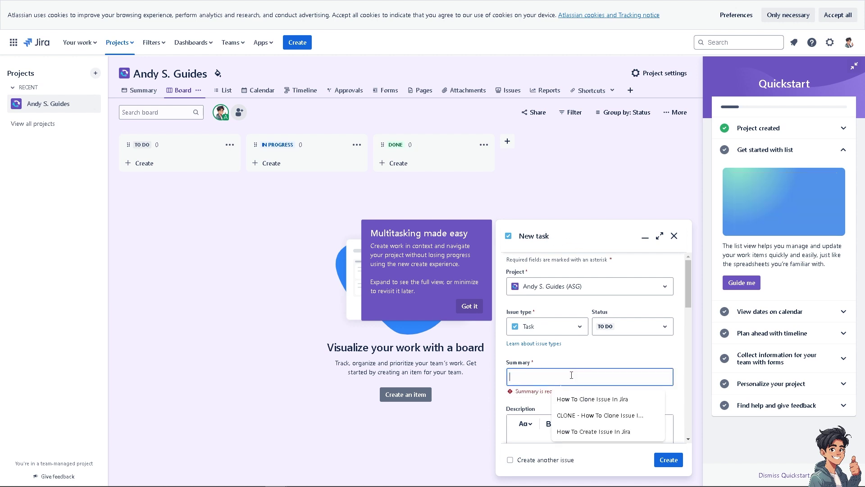
pyautogui.click(640, 428)
pyautogui.scroll(-2, 638, 429)
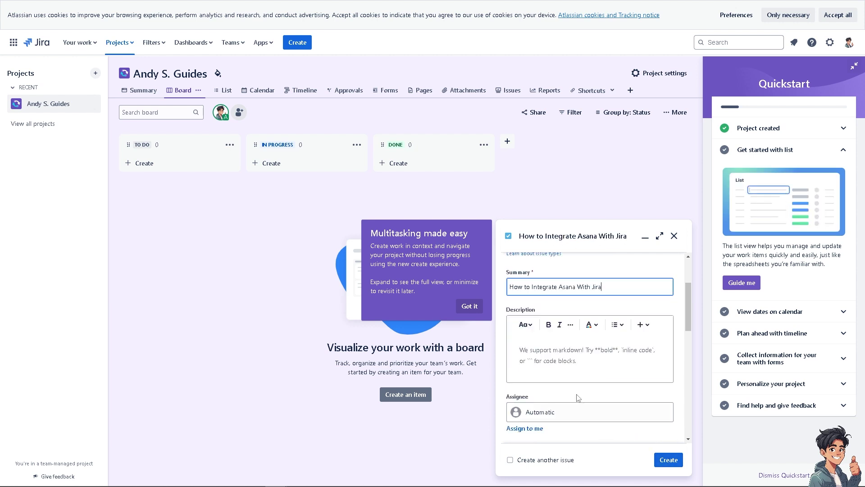
pyautogui.click(668, 460)
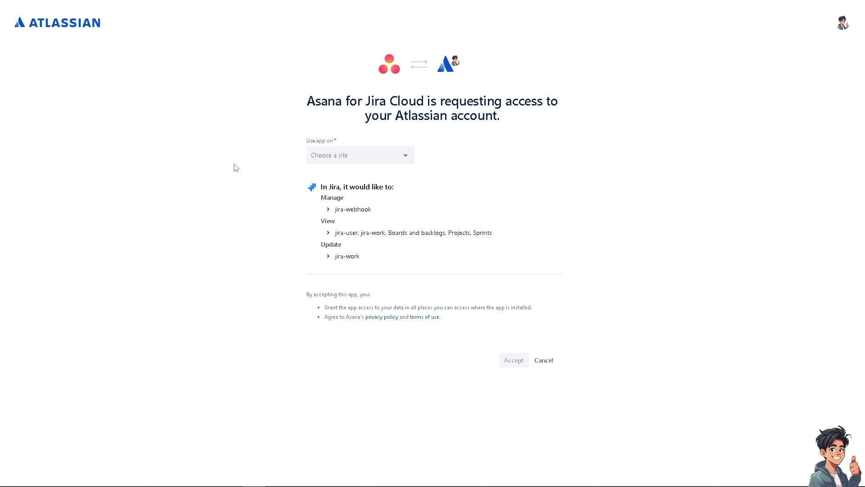
# Grant Asana for Jira Cloud access on the second Jira site and accept the request
pyautogui.click(408, 159)
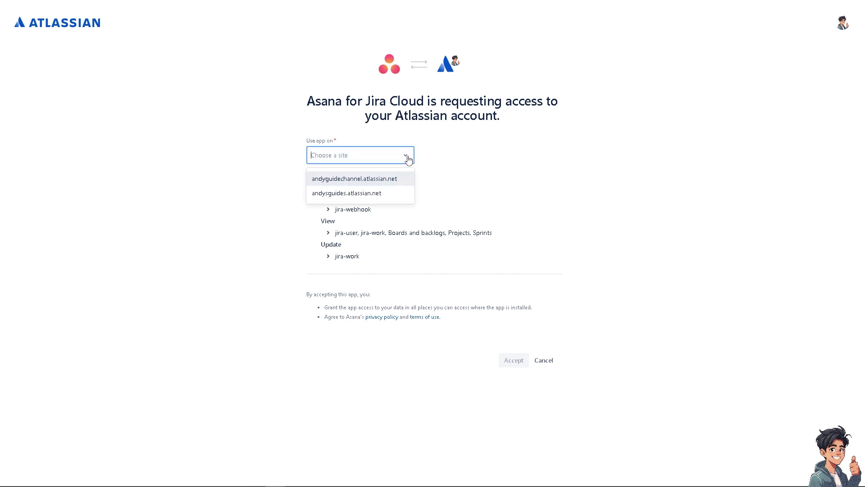
pyautogui.click(371, 197)
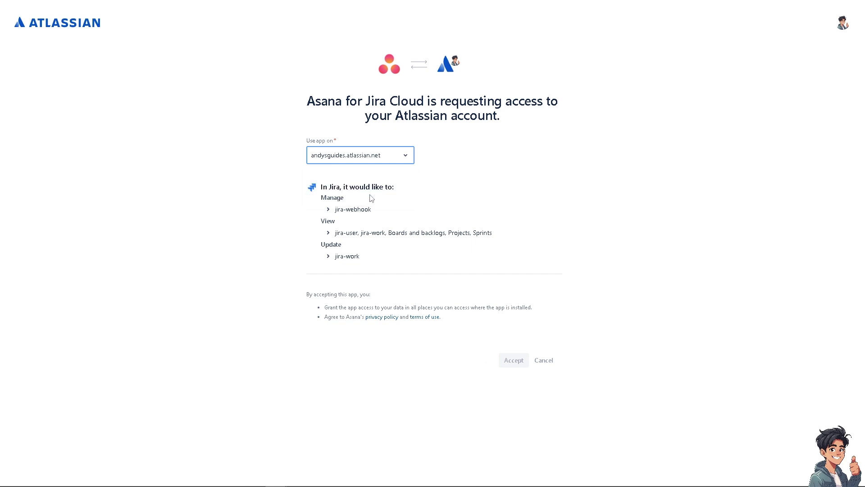
pyautogui.click(502, 366)
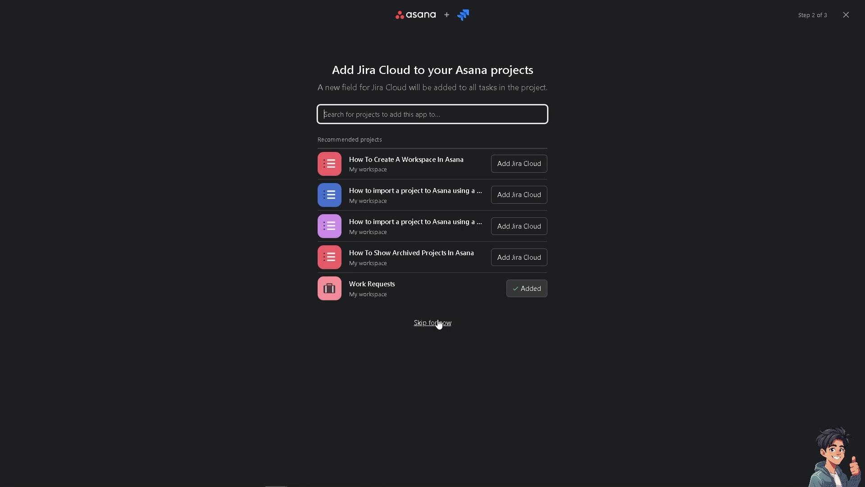
# Skip adding Jira Cloud to more projects, finish onboarding, and go to the Jira site
pyautogui.click(439, 323)
pyautogui.click(435, 298)
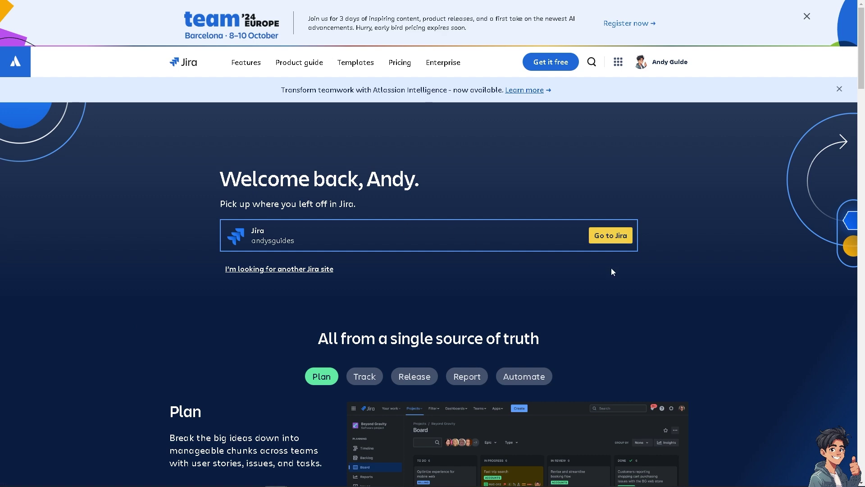
pyautogui.click(613, 238)
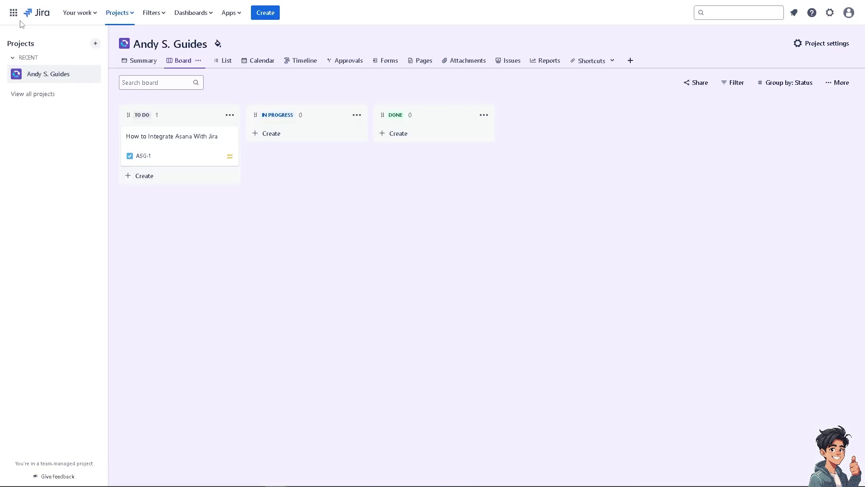
# Accept all cookies in Jira and bring up the Atlassian products list to reach the Product store
pyautogui.click(13, 14)
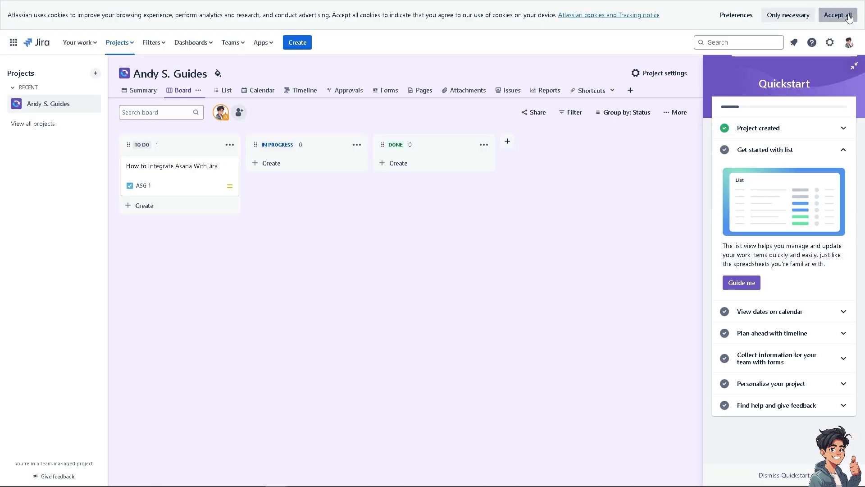
pyautogui.click(849, 18)
pyautogui.click(13, 12)
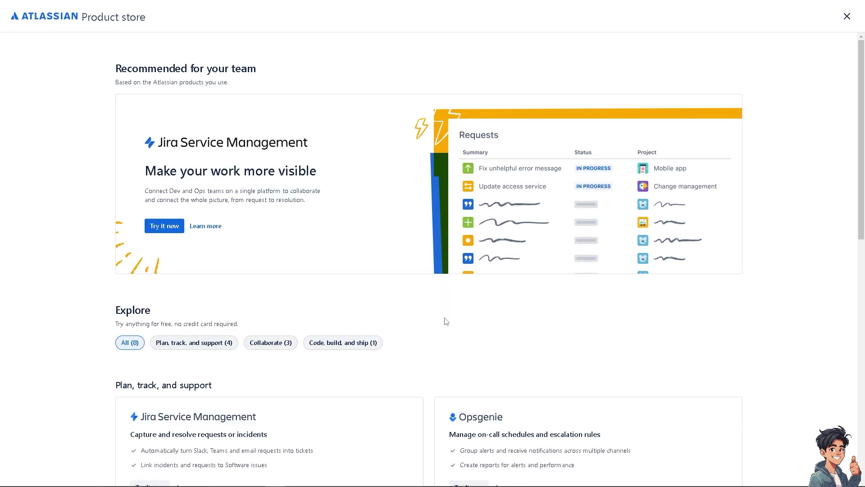
# Search the Atlassian Marketplace for Asana and open the Asana for Jira Cloud listing
pyautogui.scroll(-12, 446, 321)
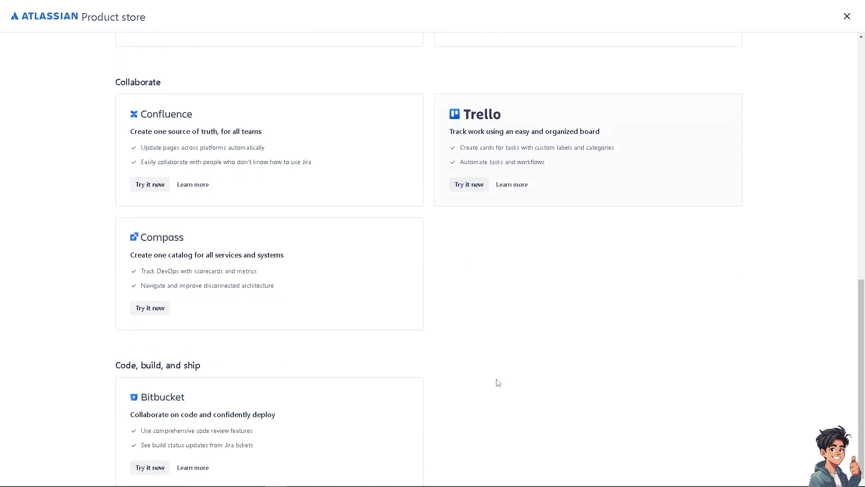
pyautogui.scroll(-3, 498, 382)
pyautogui.click(581, 457)
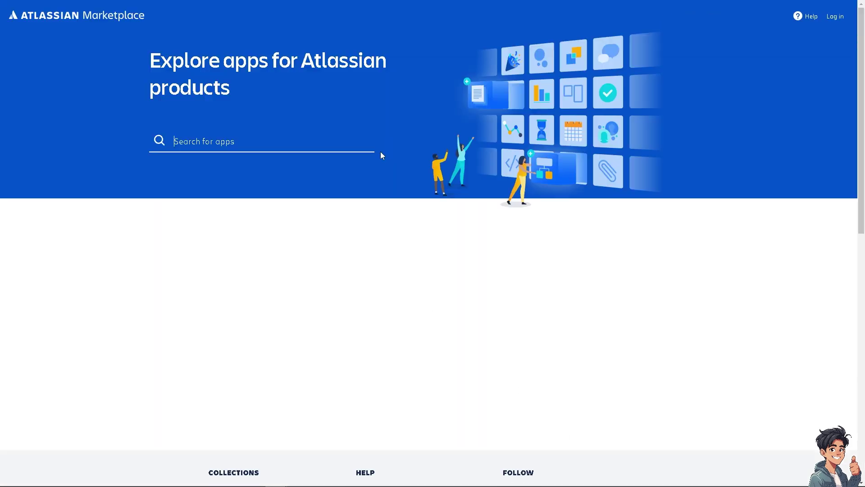
pyautogui.click(231, 141)
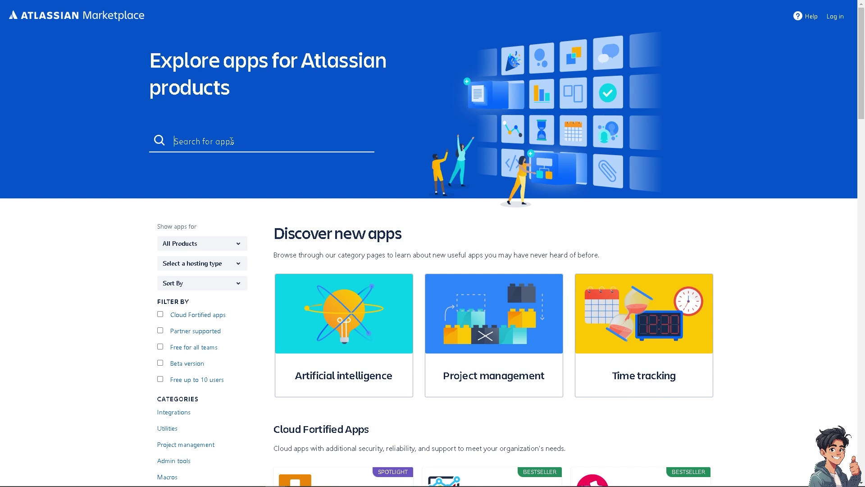
pyautogui.write('Asa')
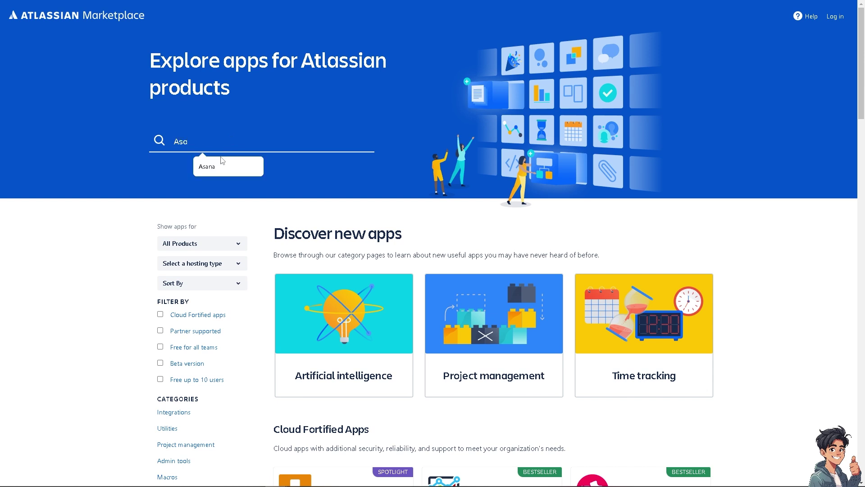
pyautogui.click(214, 168)
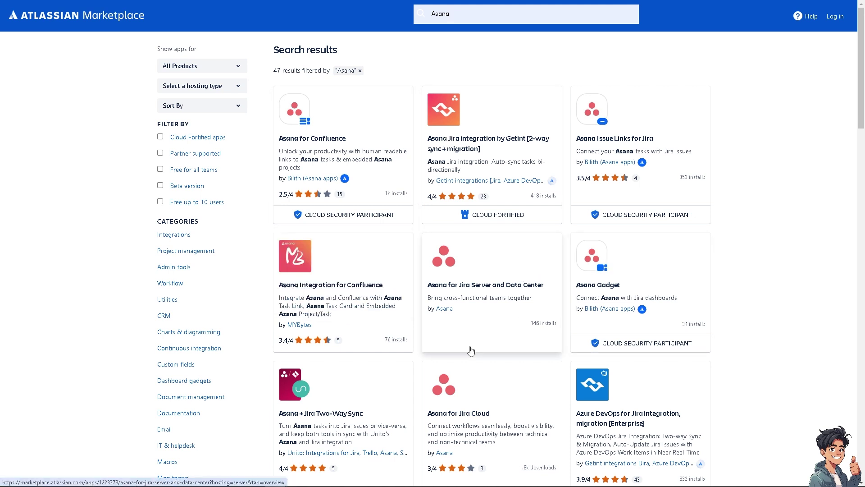
pyautogui.click(444, 395)
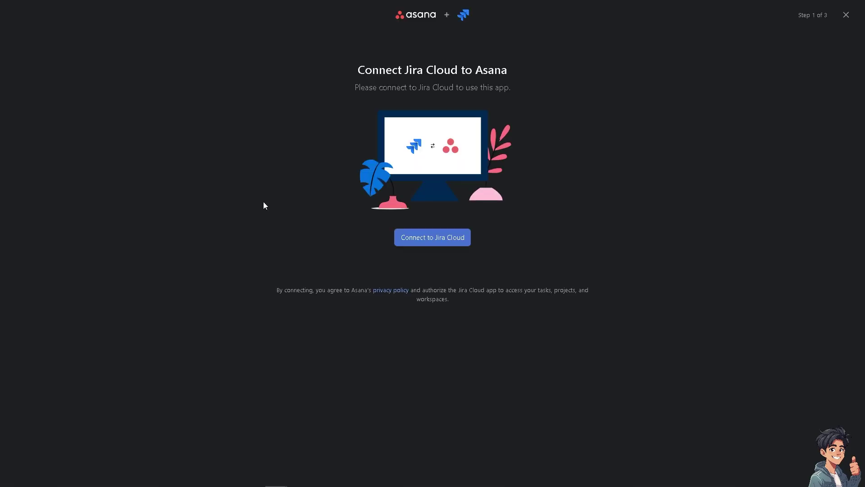
# Retry connecting Jira Cloud to Asana, allow access, then close the connection setup
pyautogui.click(428, 239)
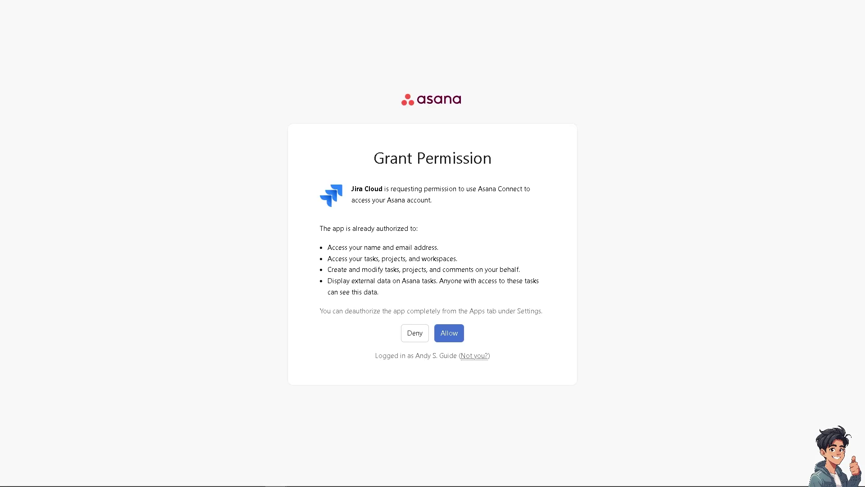
pyautogui.click(455, 334)
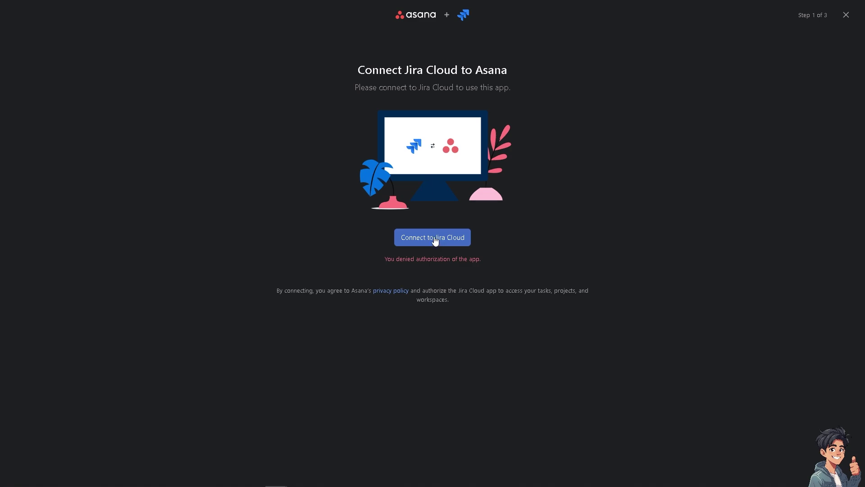
pyautogui.click(846, 15)
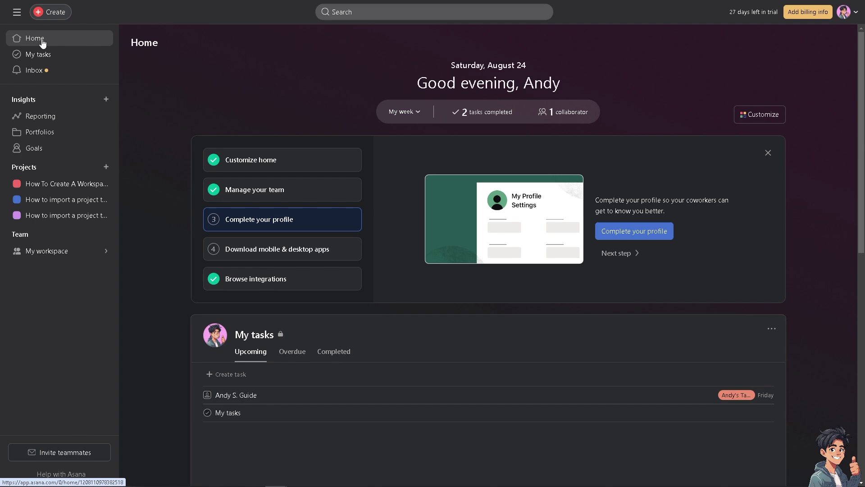
# Search Asana's integrations directory for 'Jir', open the Jira + Asana page, and choose Get Zapier
pyautogui.click(249, 283)
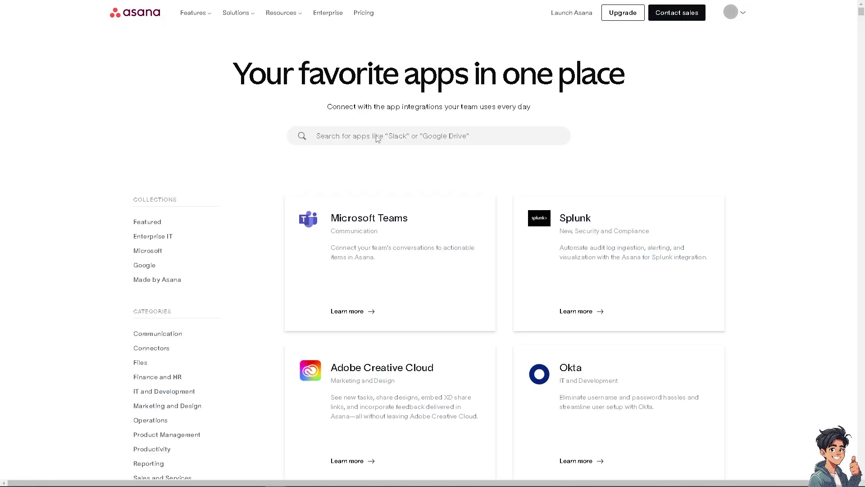
pyautogui.click(378, 140)
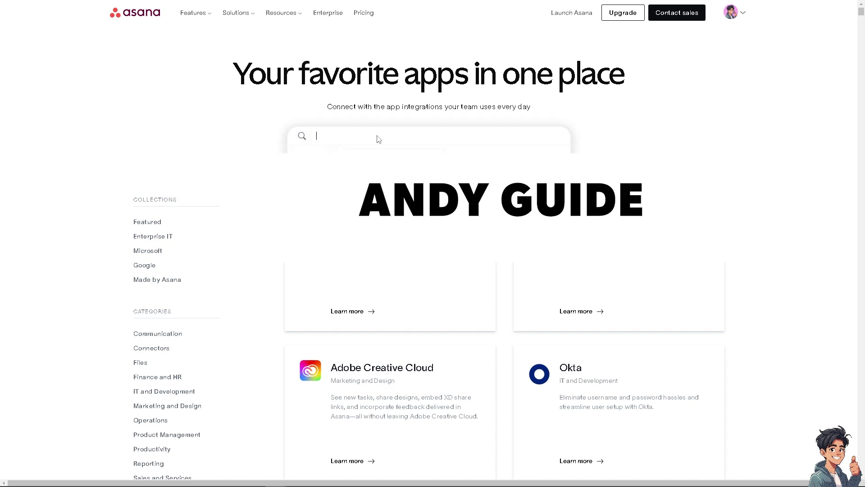
pyautogui.write('Jira')
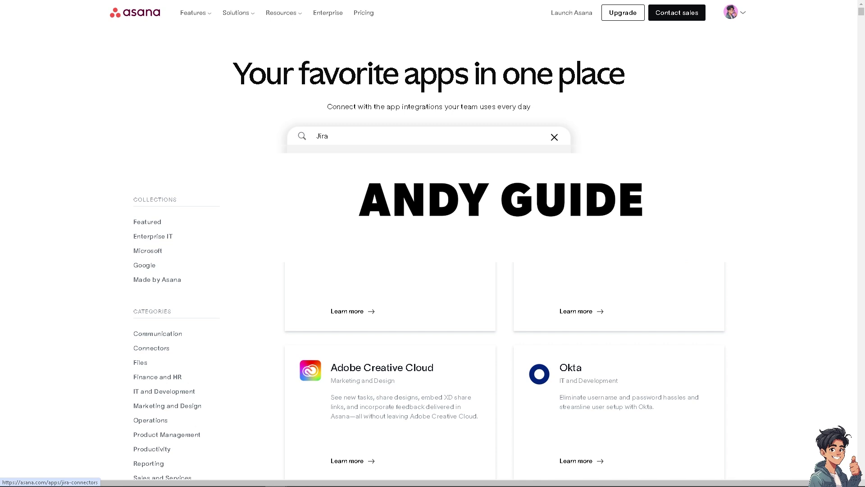
pyautogui.press('Return')
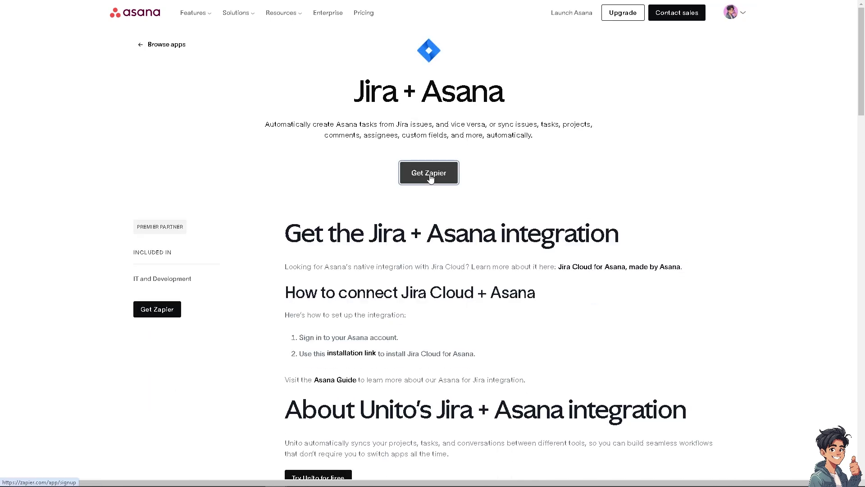
pyautogui.click(429, 174)
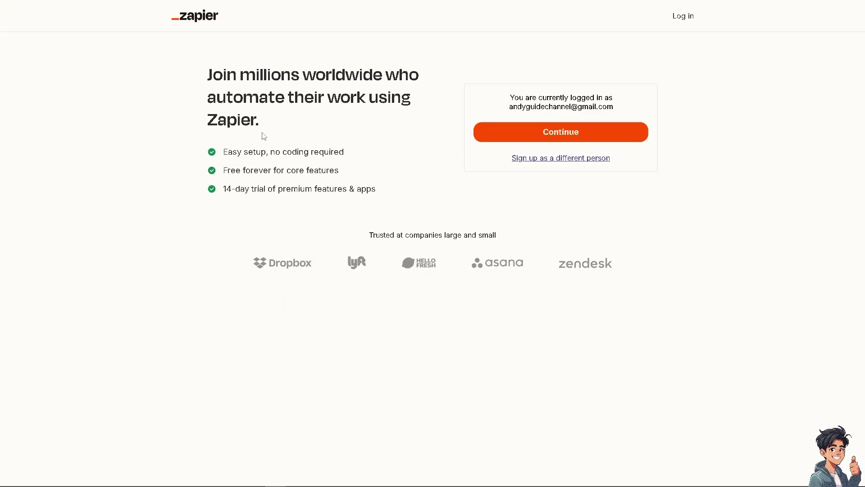
# Continue with the logged-in Zapier account, submit Content Creator role, pick company size 1-49, skip apps question
pyautogui.click(493, 136)
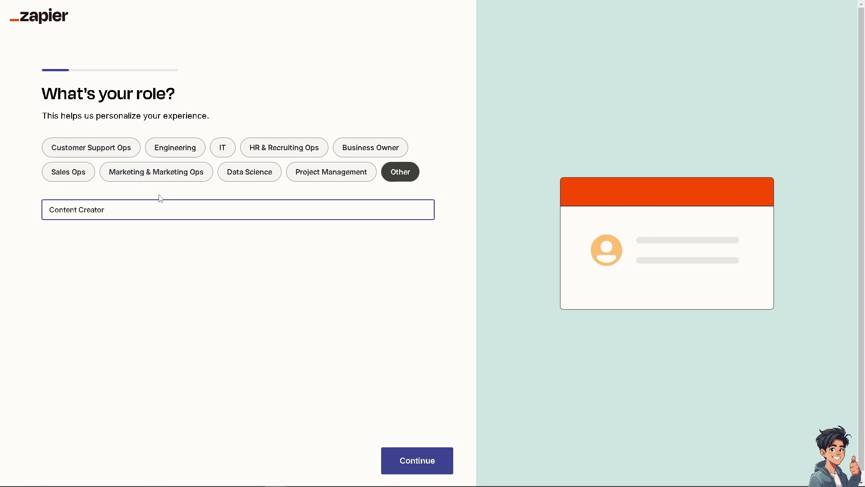
pyautogui.click(429, 458)
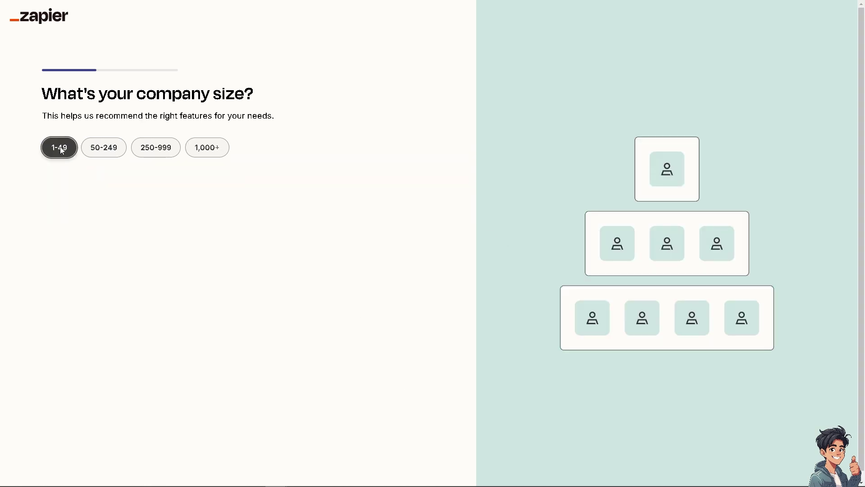
pyautogui.click(63, 147)
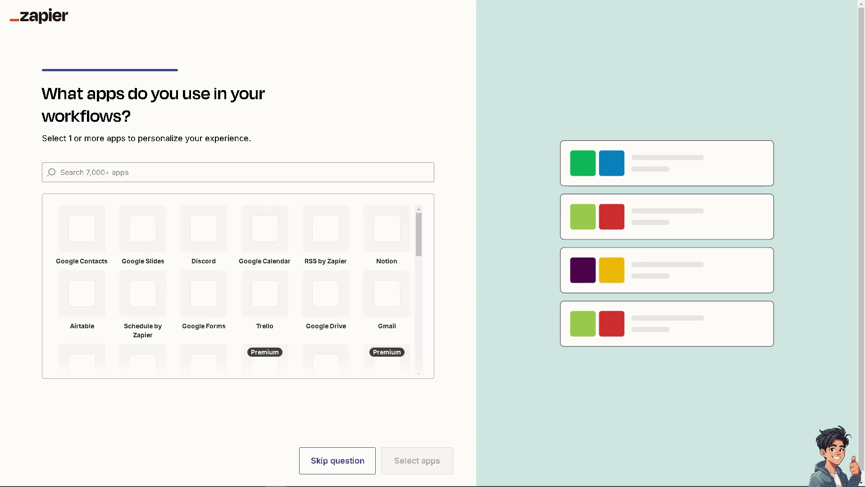
pyautogui.click(328, 459)
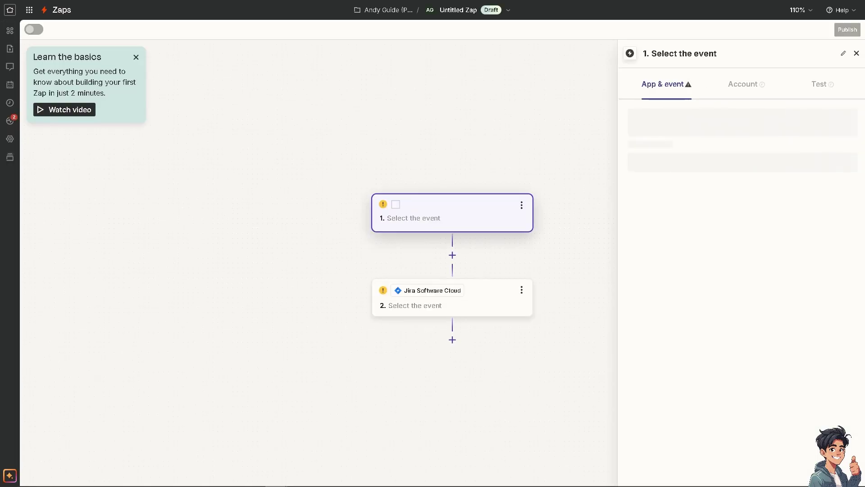
# Rename the Untitled Zap to 'How to Integrate Asana With Jira'
pyautogui.click(451, 10)
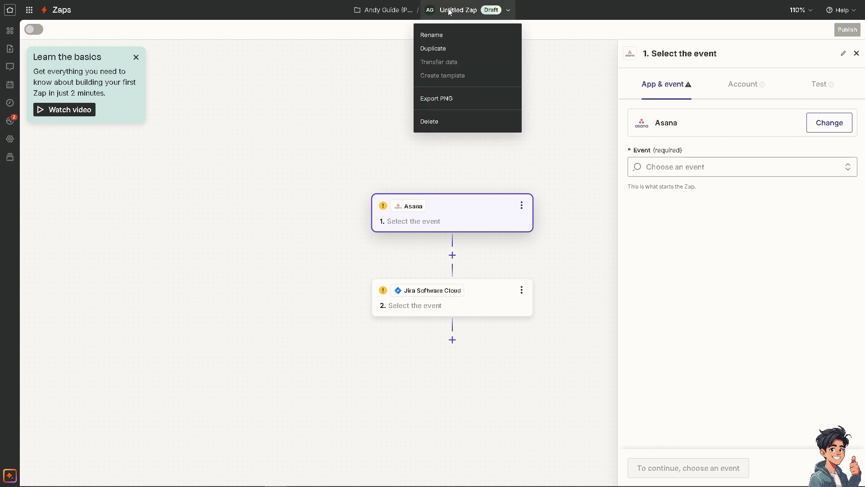
pyautogui.click(458, 36)
pyautogui.write('How to Integrate Asana With Jira')
pyautogui.press('Return')
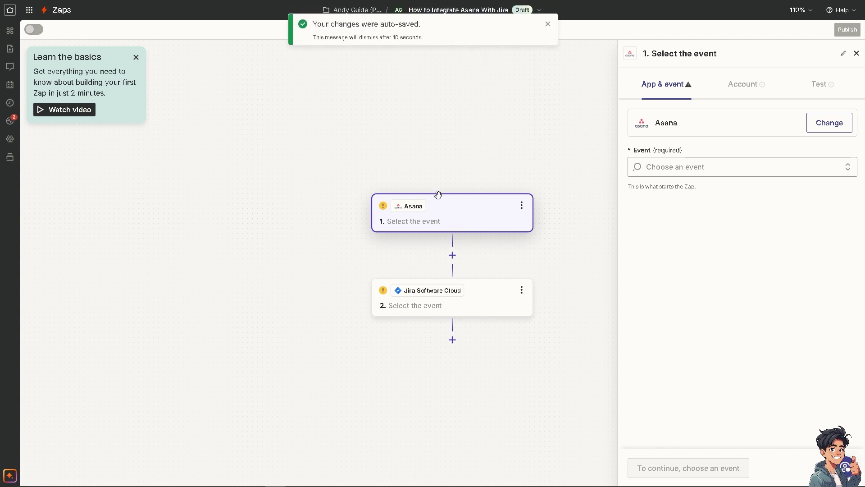
# Set the Asana trigger event to Completed Task
pyautogui.click(690, 170)
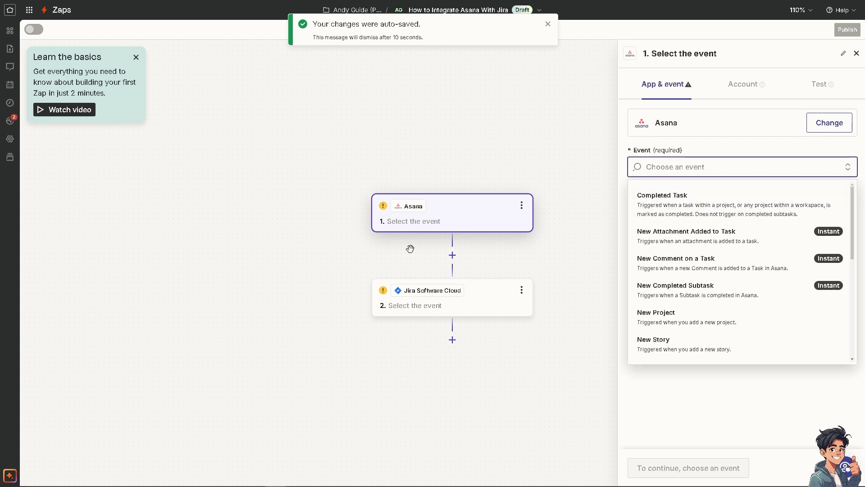
pyautogui.click(302, 323)
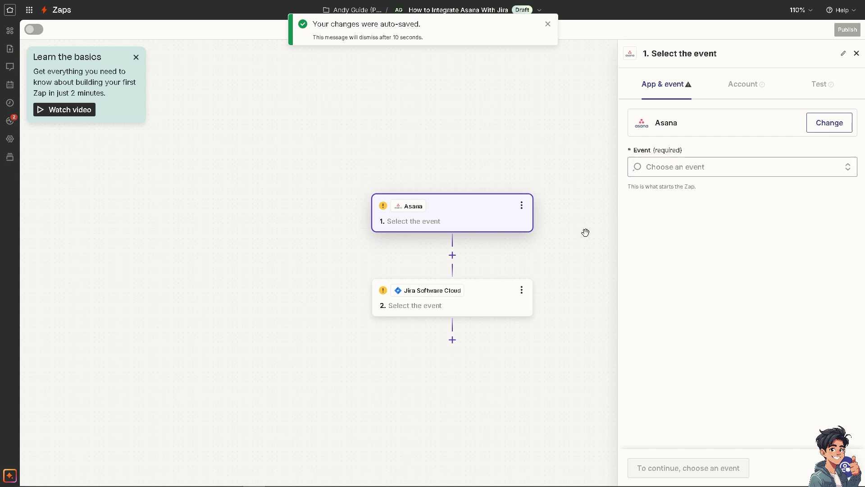
pyautogui.click(683, 167)
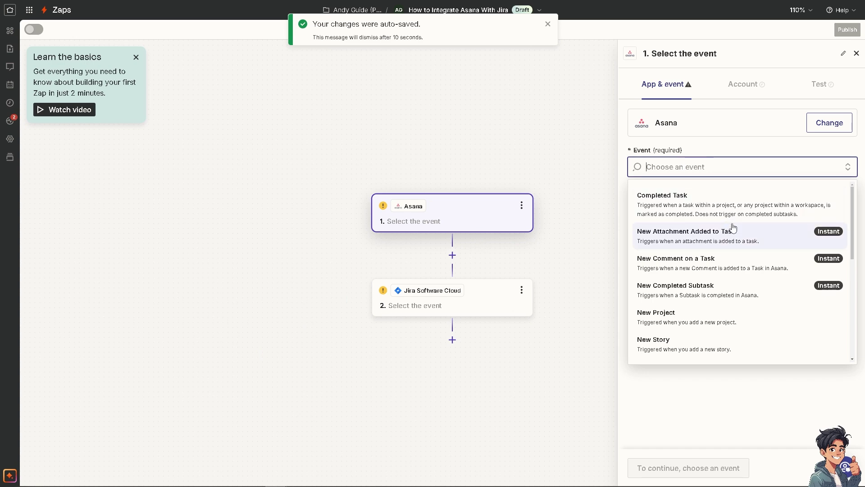
pyautogui.click(804, 211)
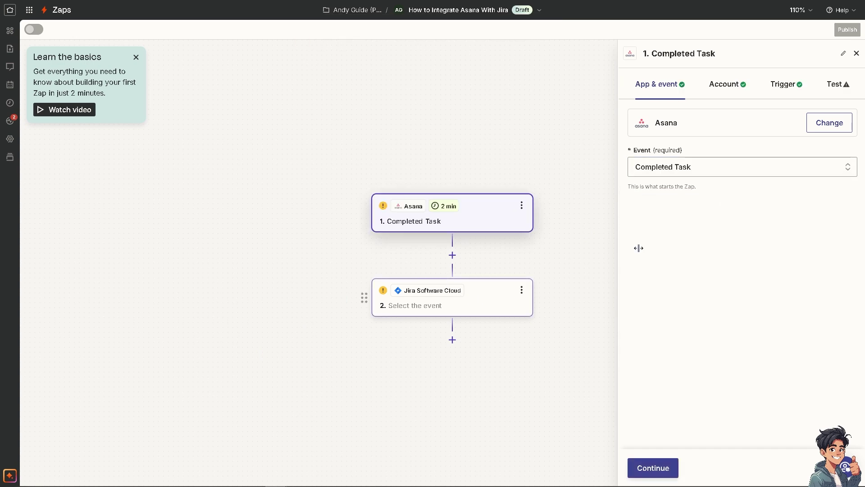
# Set the Jira Software Cloud step's action event to Create Issue
pyautogui.click(487, 301)
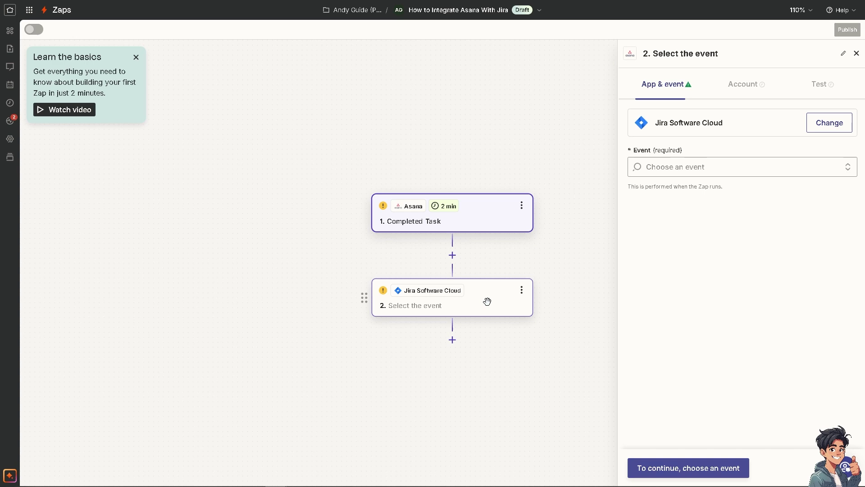
pyautogui.click(755, 167)
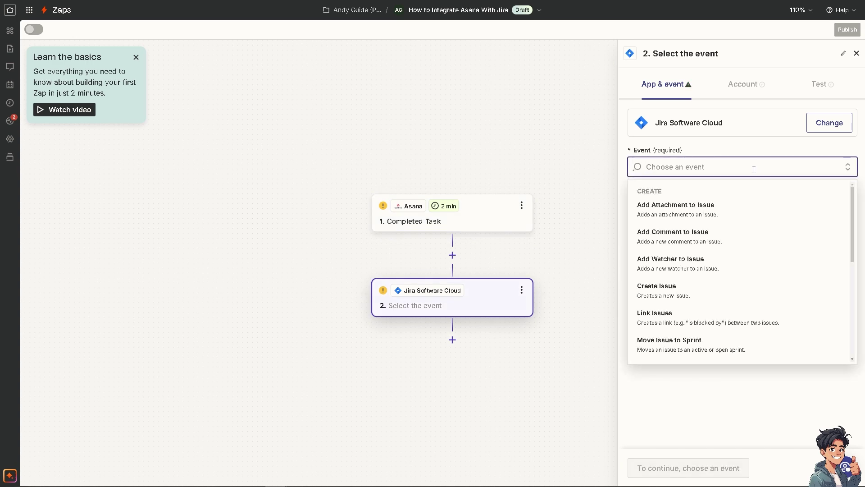
pyautogui.click(667, 296)
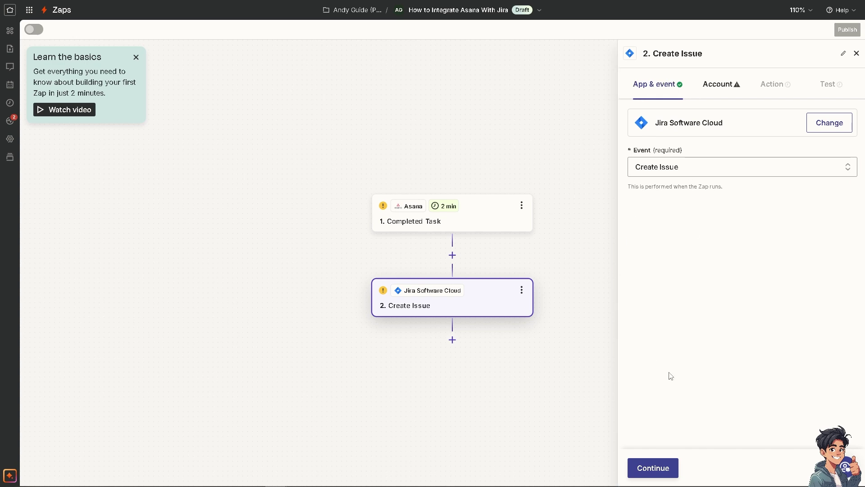
# Start the Jira sign-in for the Create Issue step, choosing I use Jira Software Cloud
pyautogui.click(650, 468)
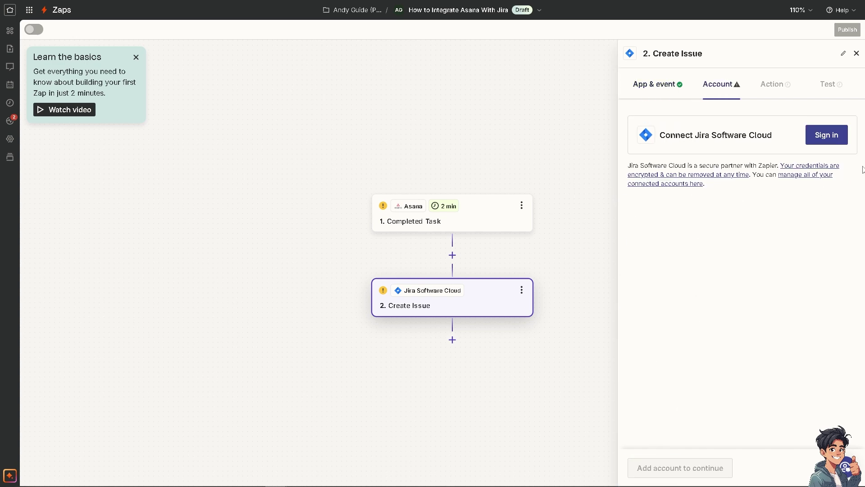
pyautogui.click(841, 141)
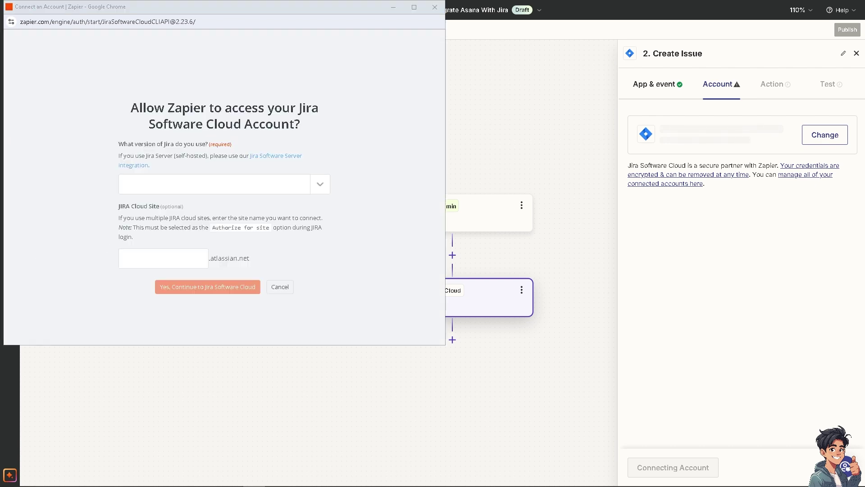
pyautogui.click(320, 186)
pyautogui.click(190, 202)
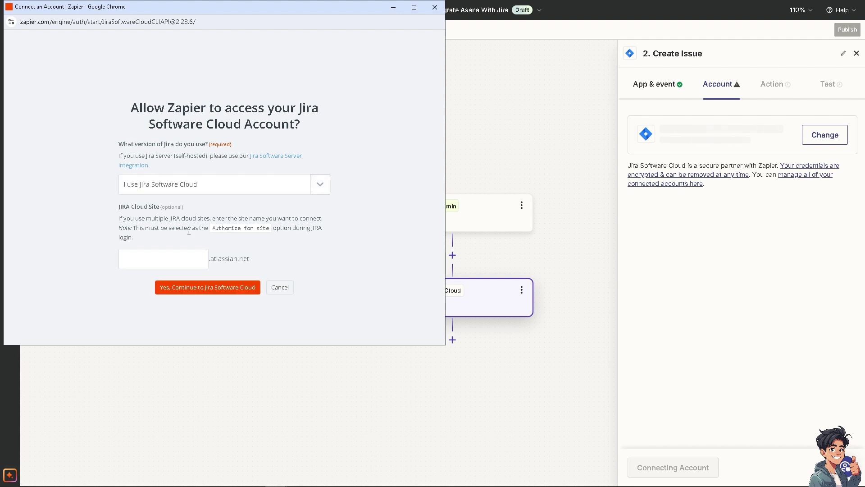
pyautogui.click(198, 258)
pyautogui.click(209, 289)
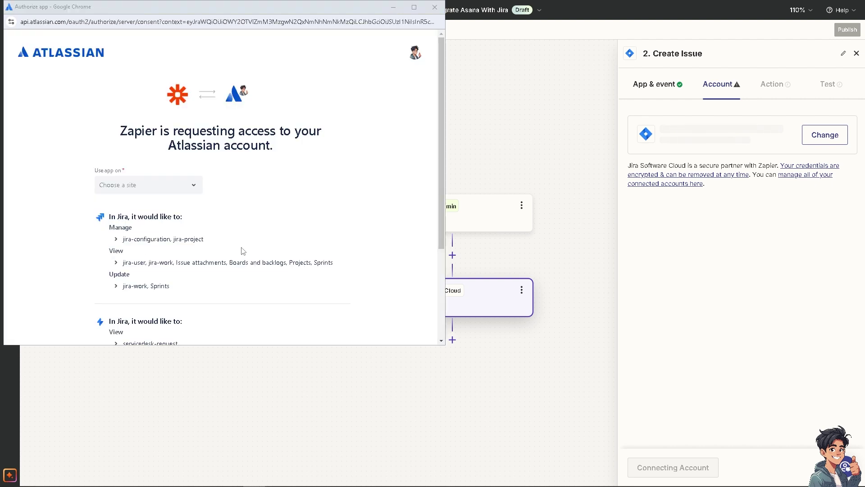
# Pick the second Atlassian site, grant Zapier access, and return to the Completed Task trigger
pyautogui.scroll(-3, 242, 251)
pyautogui.scroll(3, 266, 277)
pyautogui.click(188, 189)
pyautogui.click(135, 223)
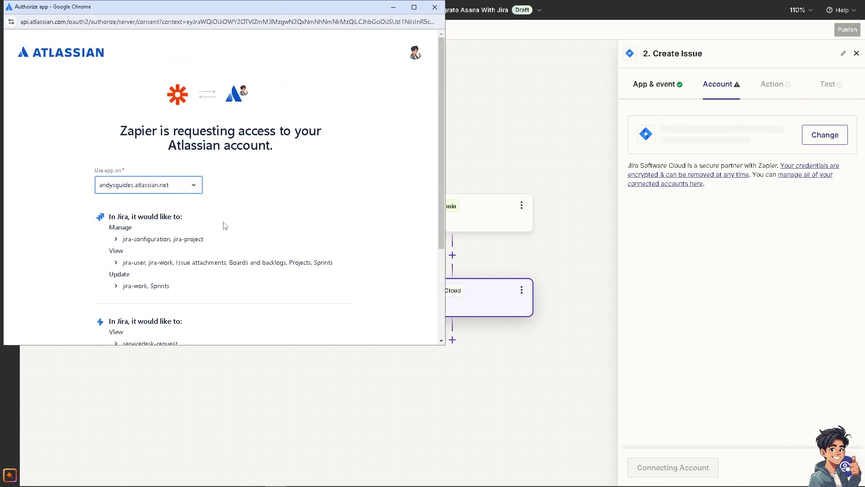
pyautogui.scroll(-3, 222, 226)
pyautogui.click(302, 315)
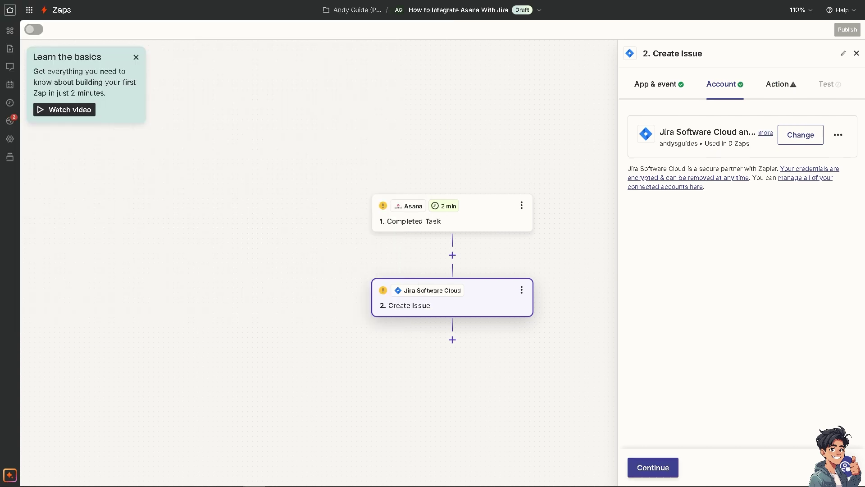
pyautogui.click(474, 219)
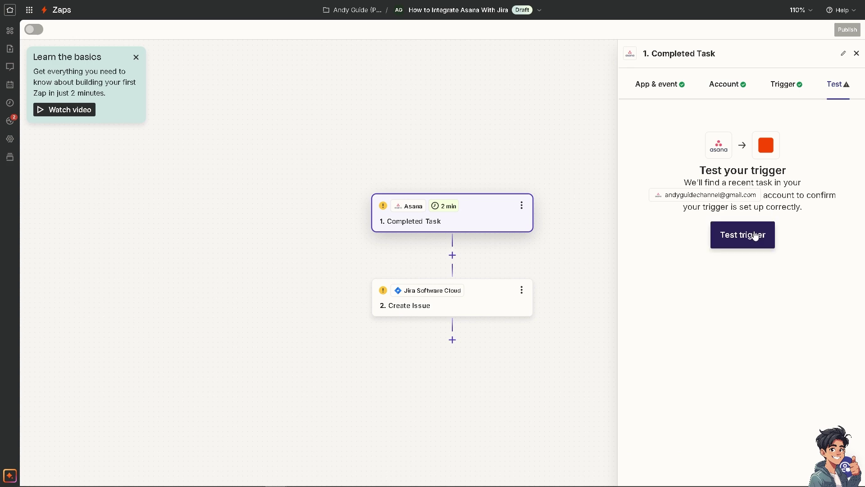
# Test the Completed Task trigger and retry after the Unable to pull tasks error
pyautogui.click(753, 241)
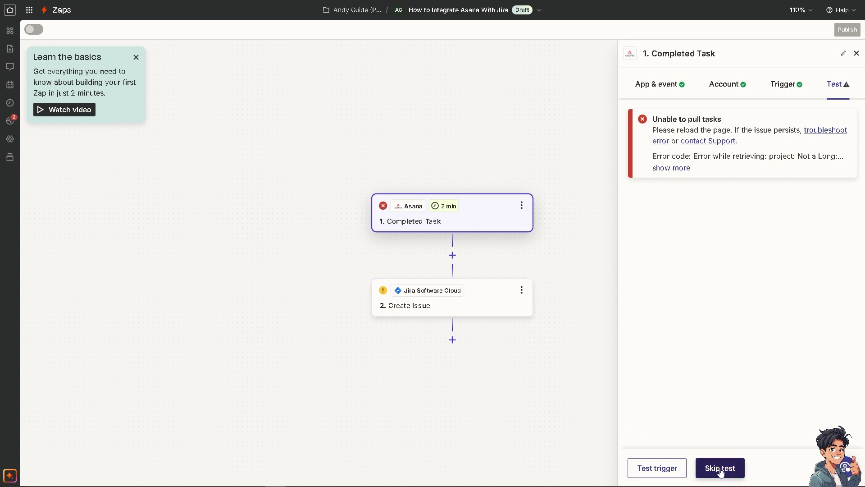
pyautogui.click(668, 469)
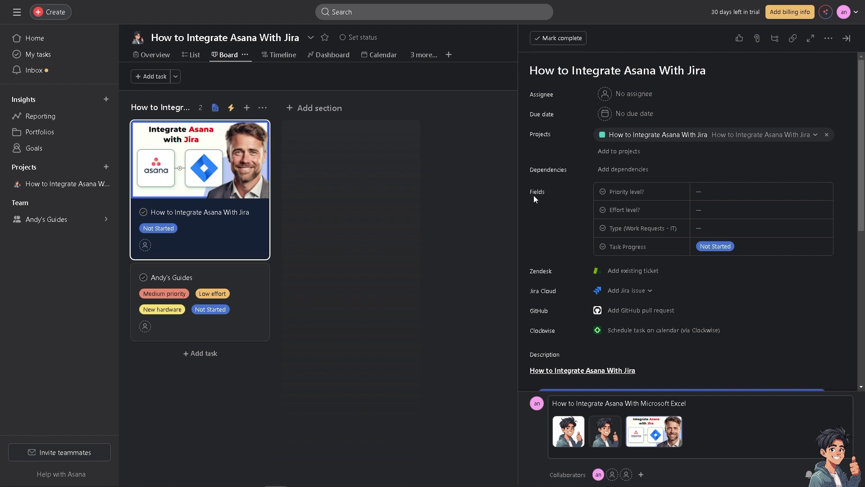
pyautogui.scroll(-3, 708, 252)
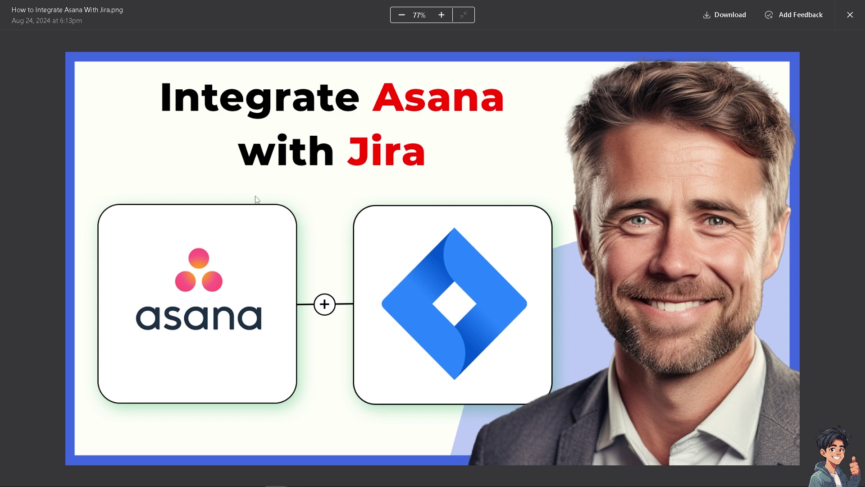
pyautogui.click(850, 15)
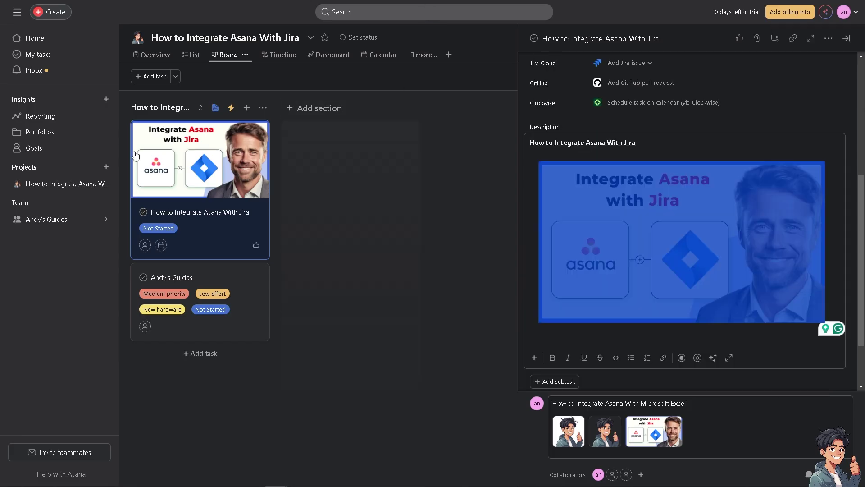